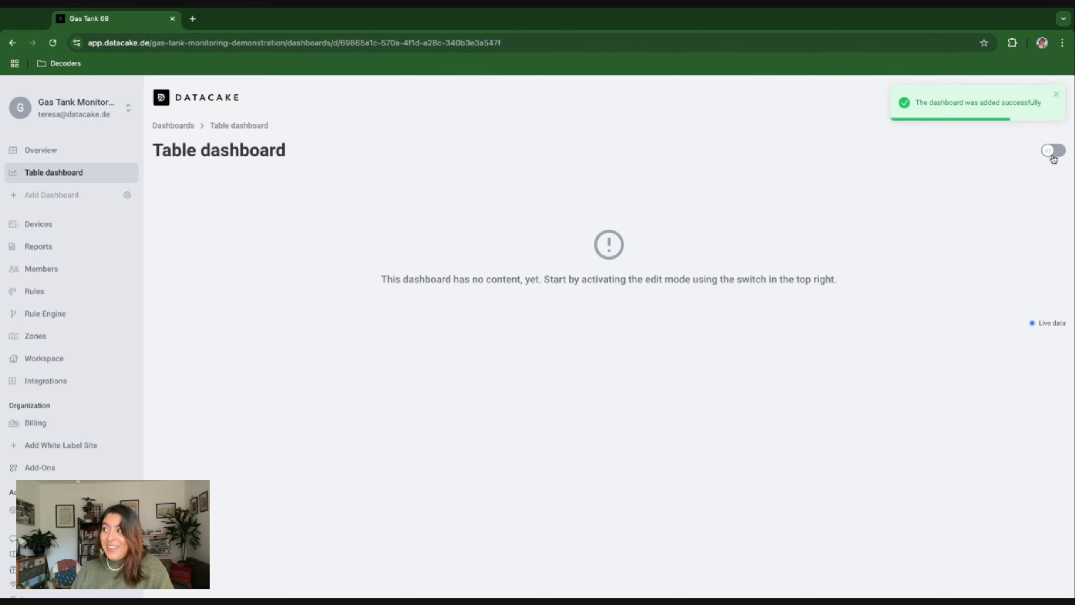
- Add a Table widget to the dashboard in edit mode and review the devices its filter includes
click(1054, 158)
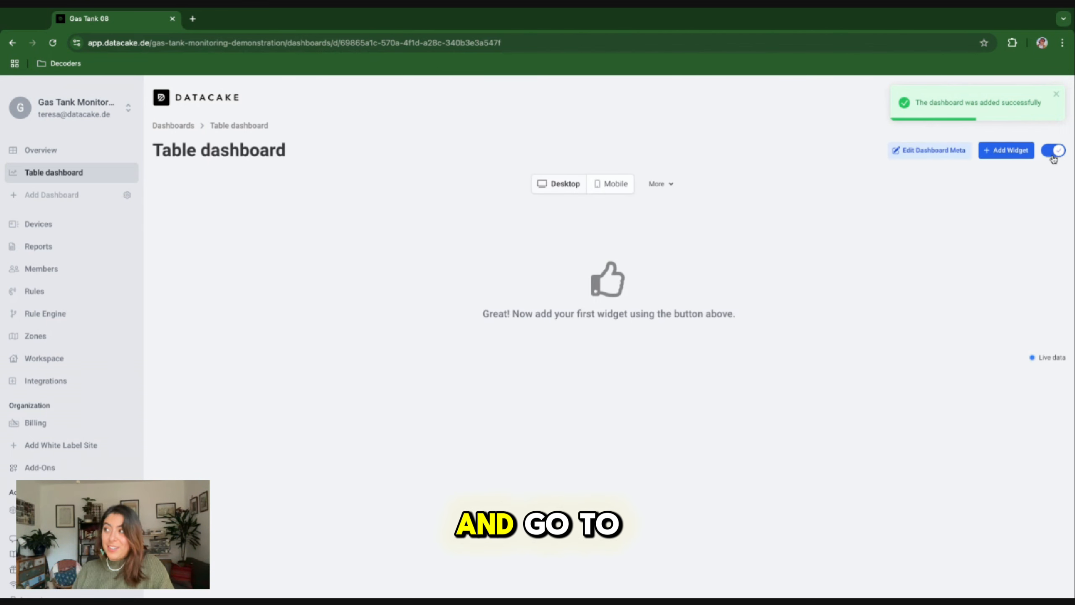
click(1006, 150)
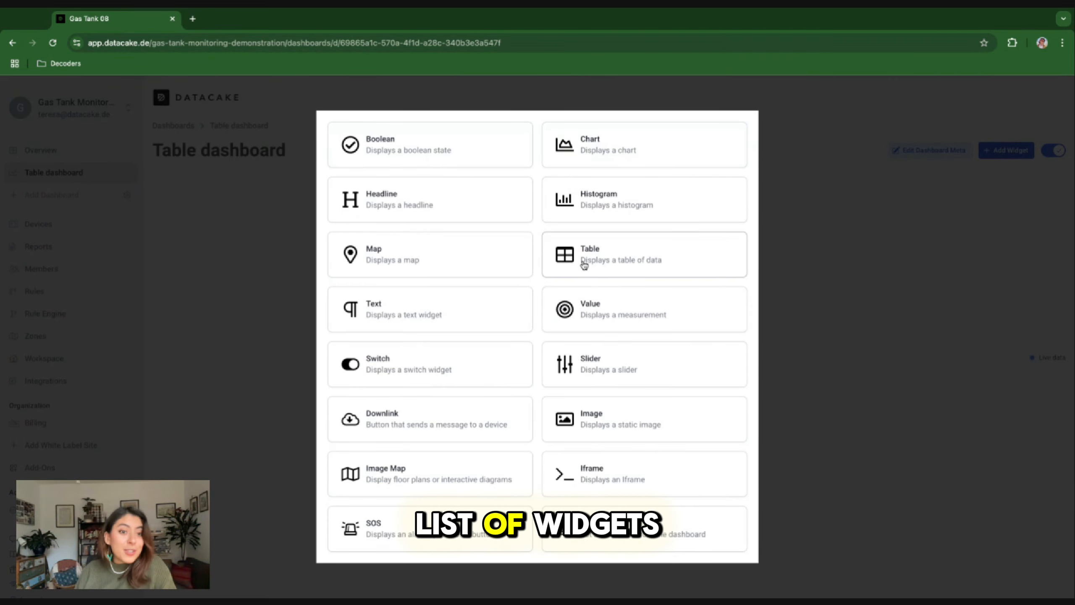
click(593, 254)
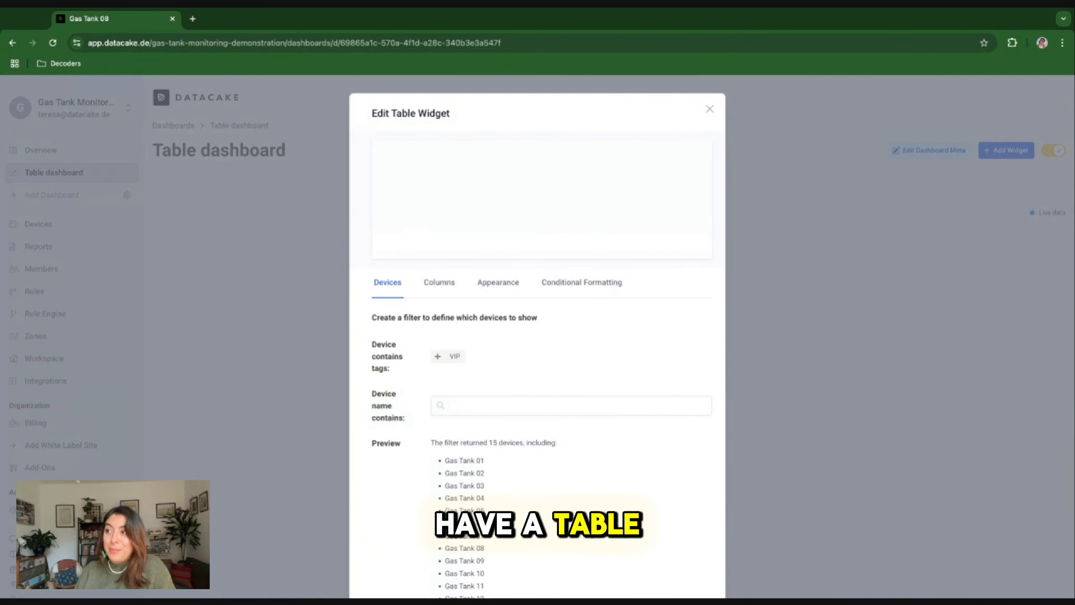
scroll(536, 339, down, 3)
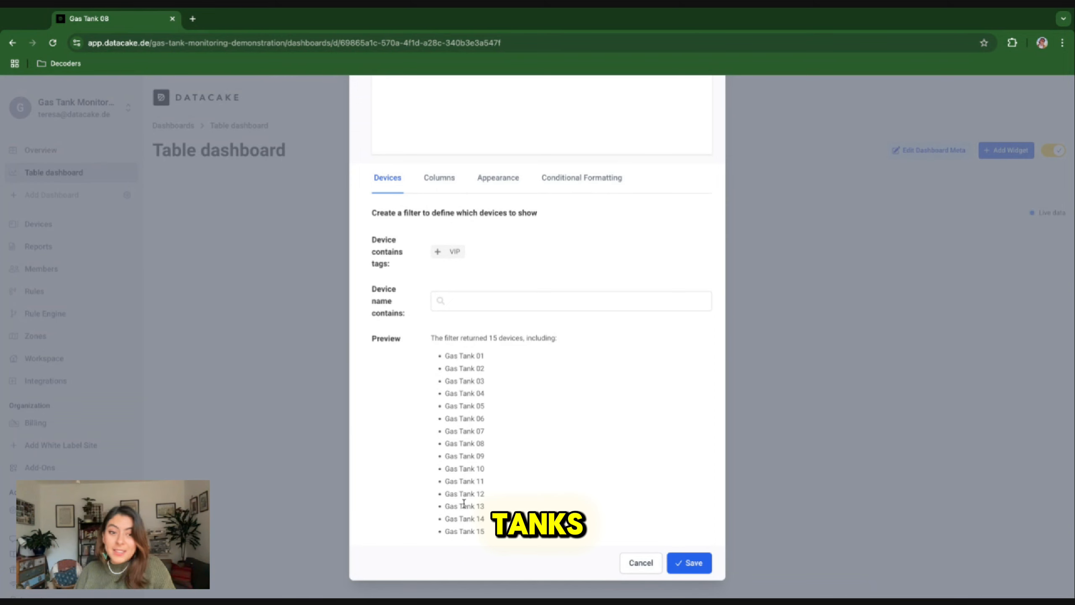
scroll(470, 500, up, 1)
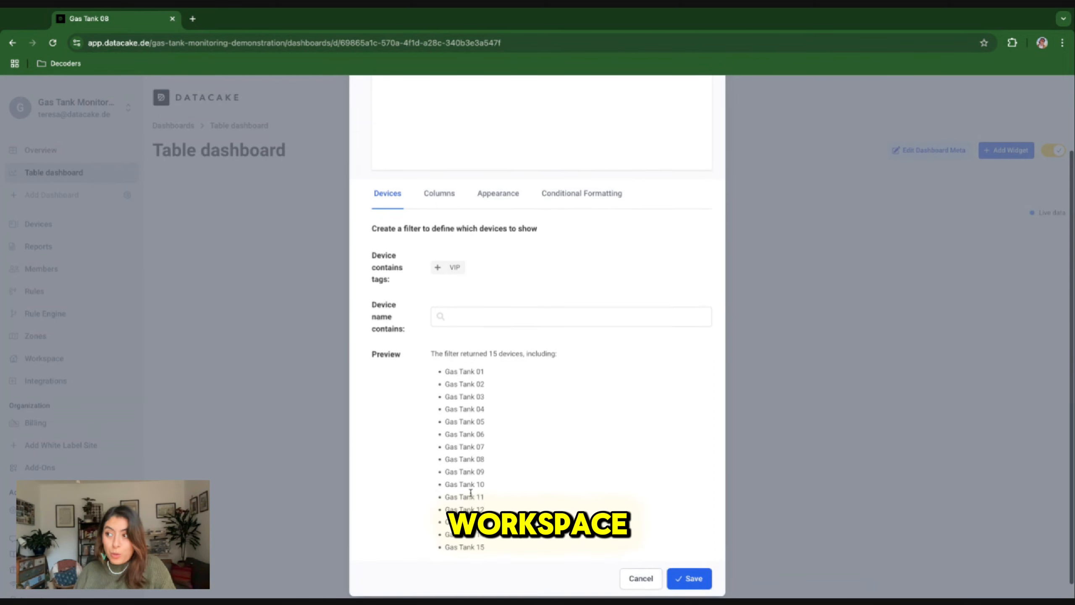
scroll(471, 493, up, 4)
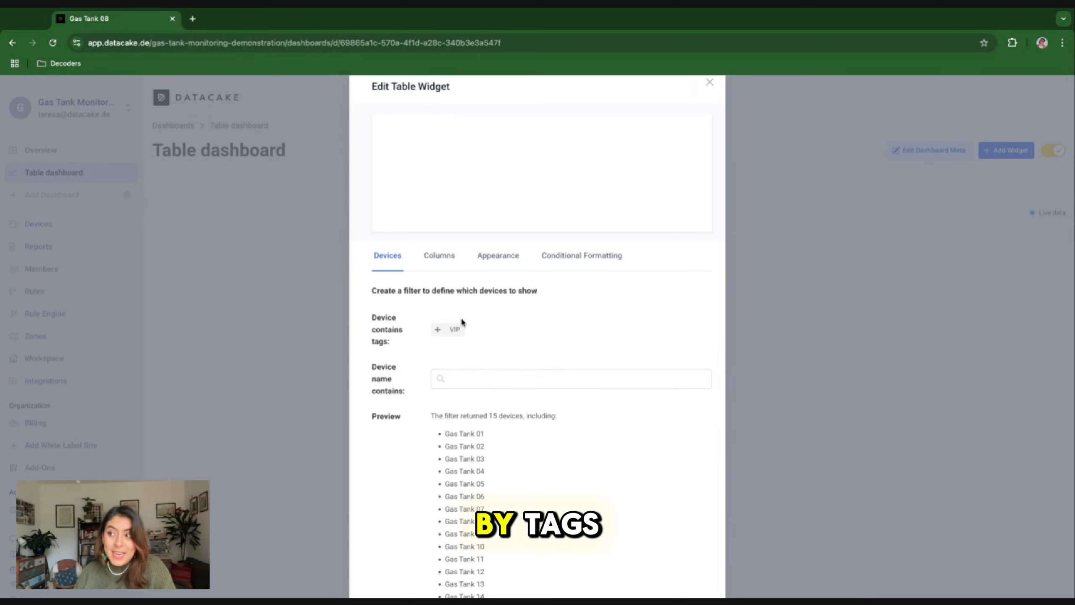
- Add a first table column of type Meta that shows the Online Status field
click(435, 257)
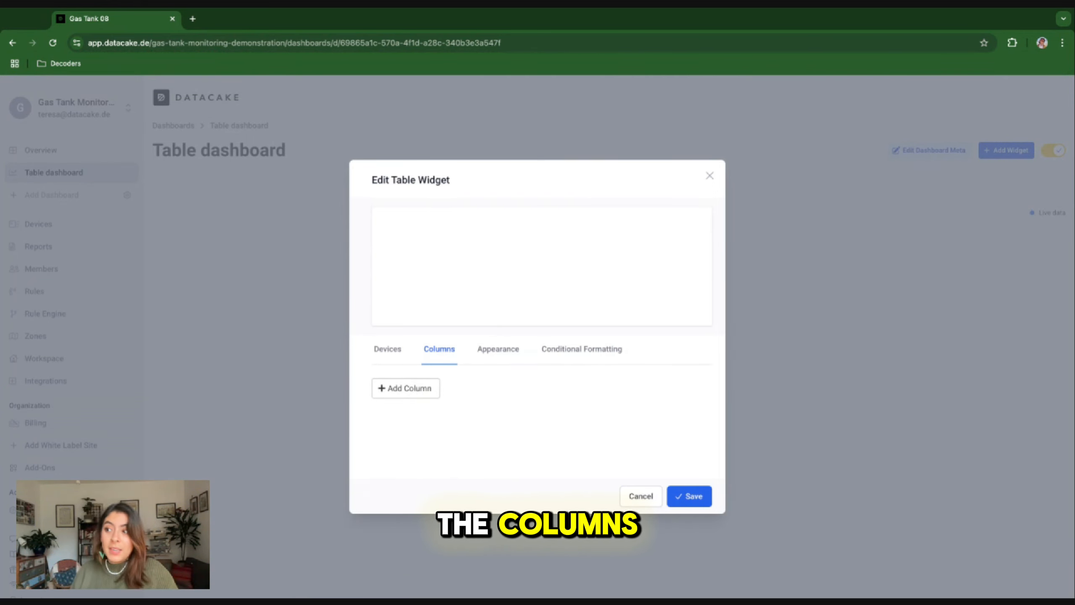
click(406, 388)
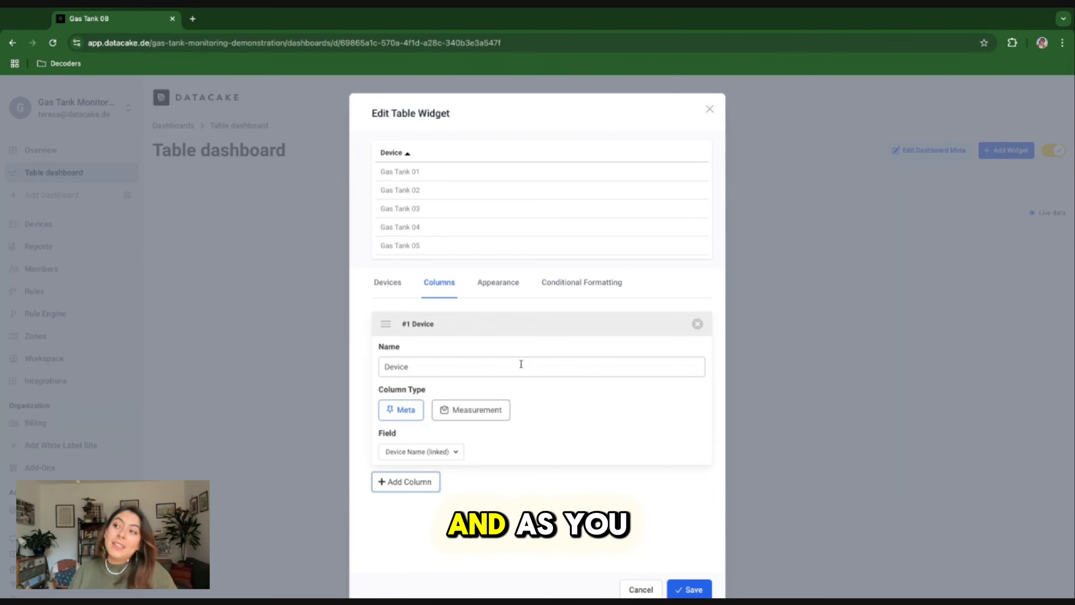
scroll(522, 364, down, 1)
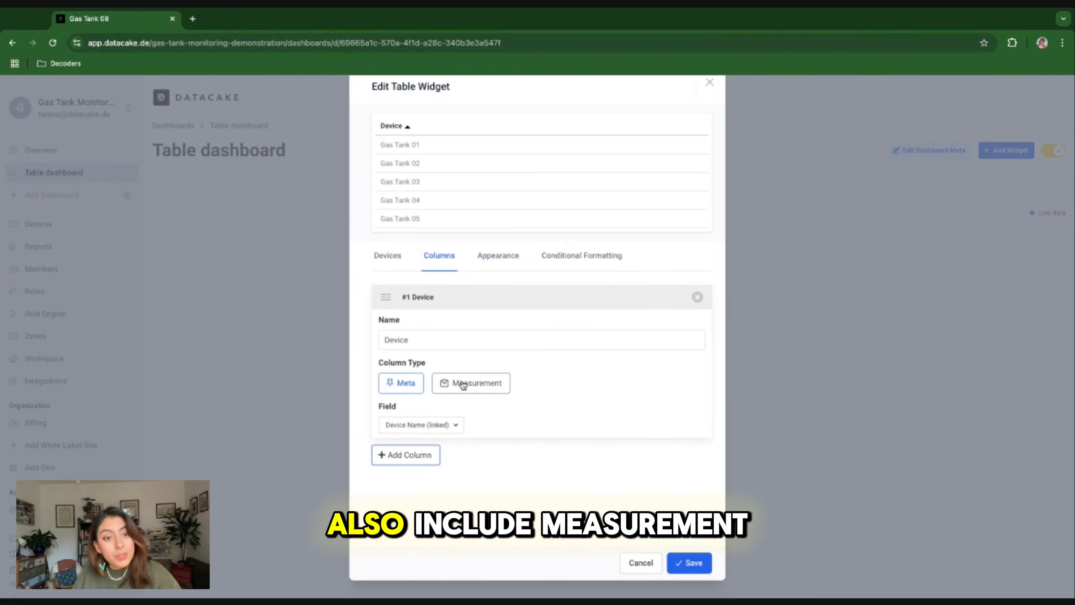
click(414, 428)
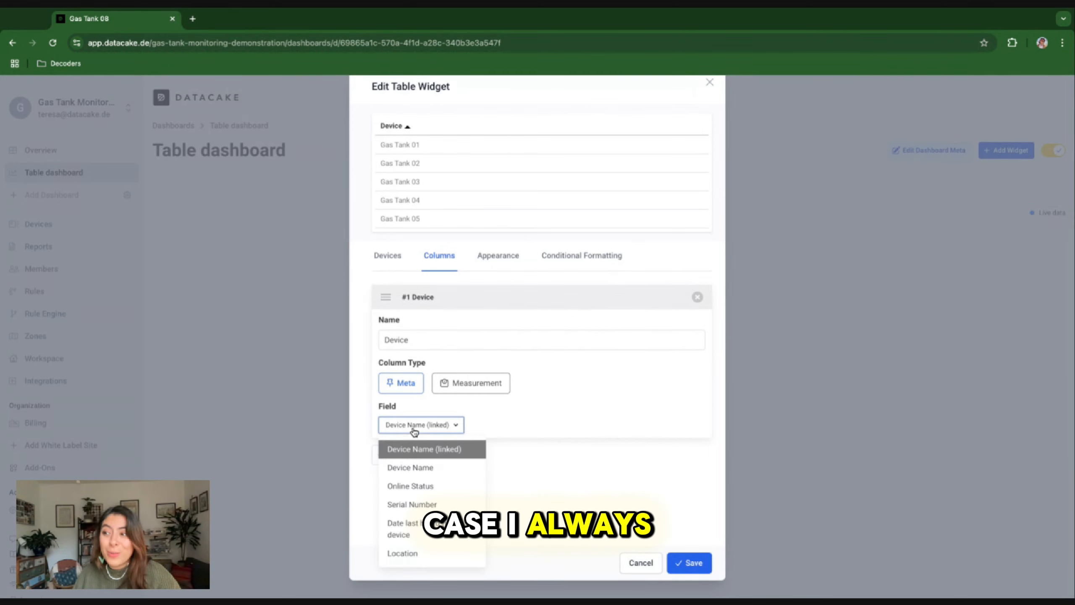
click(419, 488)
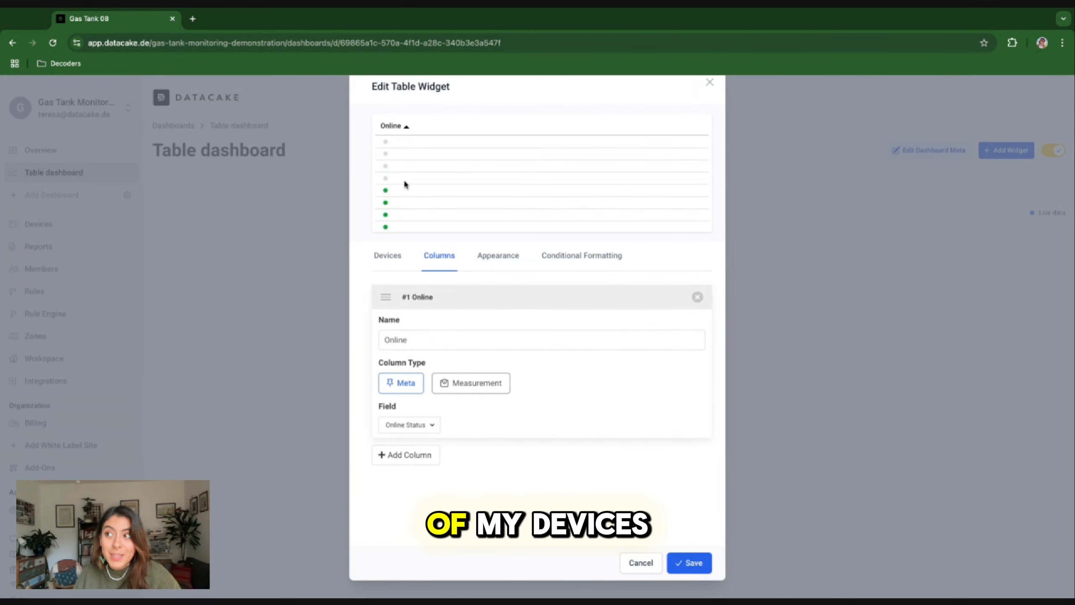
scroll(409, 194, up, 2)
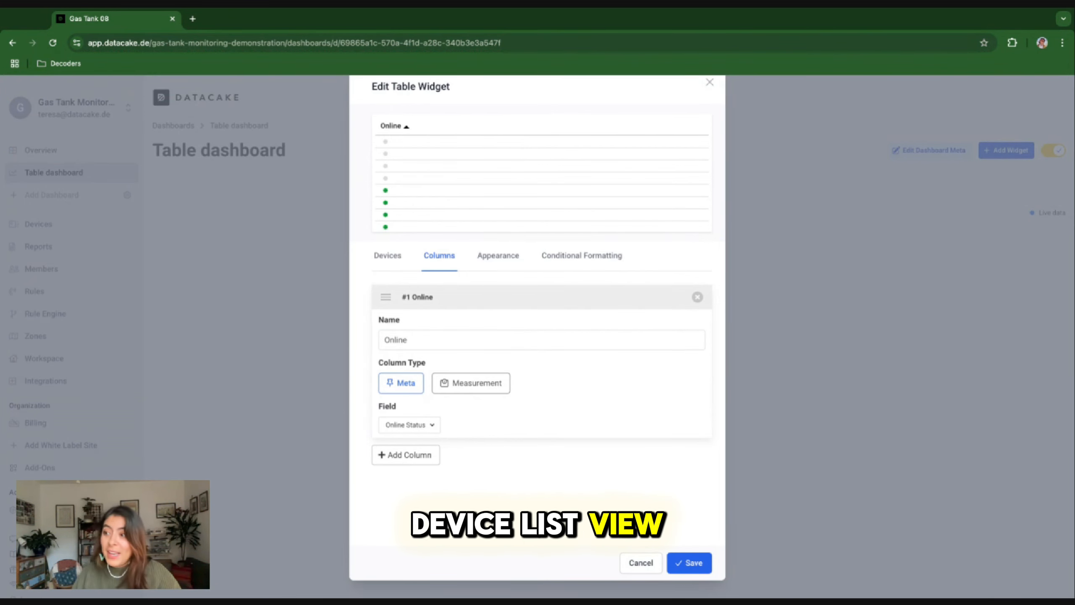
- Add a second column of type Meta, keeping Device Name (linked) as its field
click(405, 455)
scroll(461, 451, down, 3)
scroll(461, 454, up, 3)
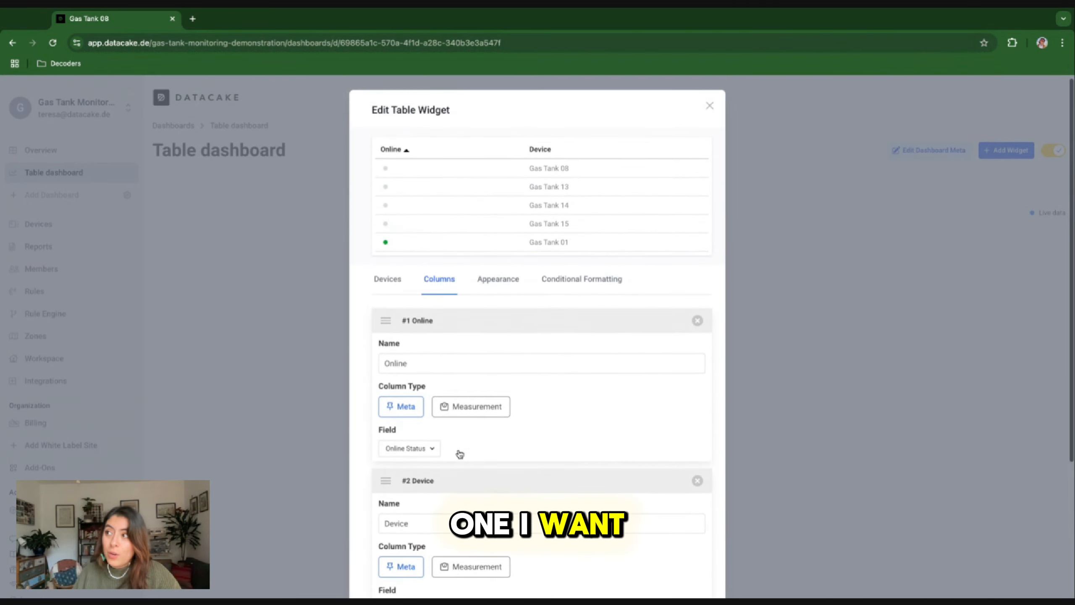
scroll(484, 394, down, 4)
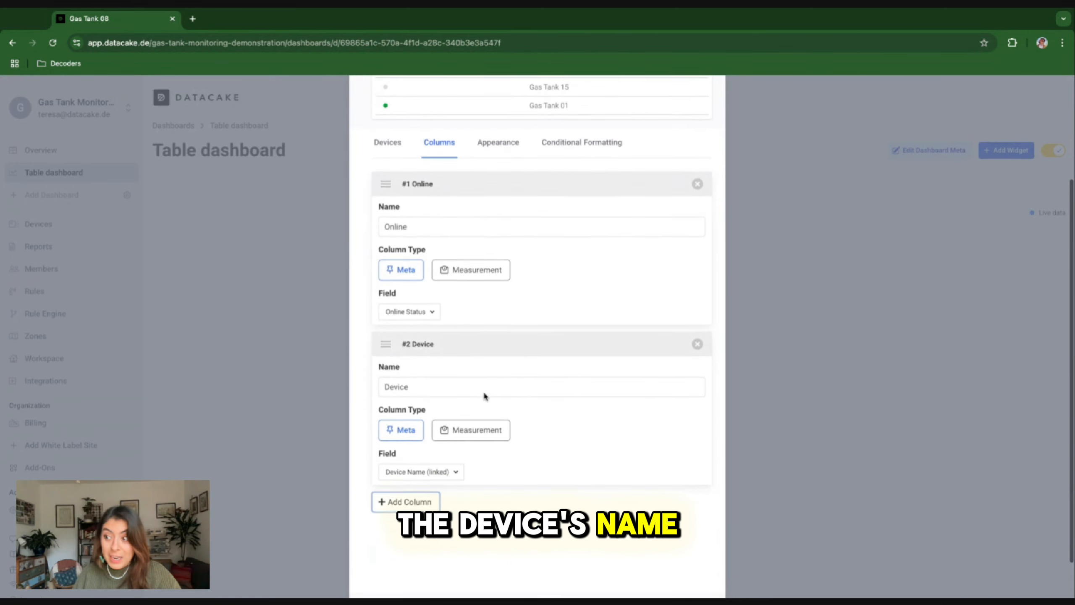
click(409, 448)
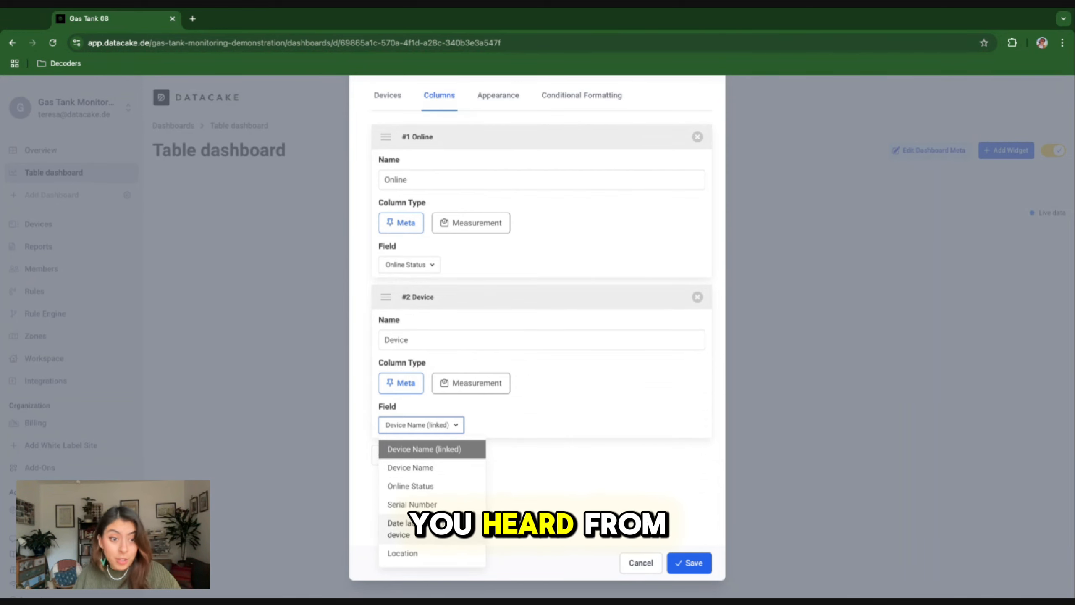
click(576, 443)
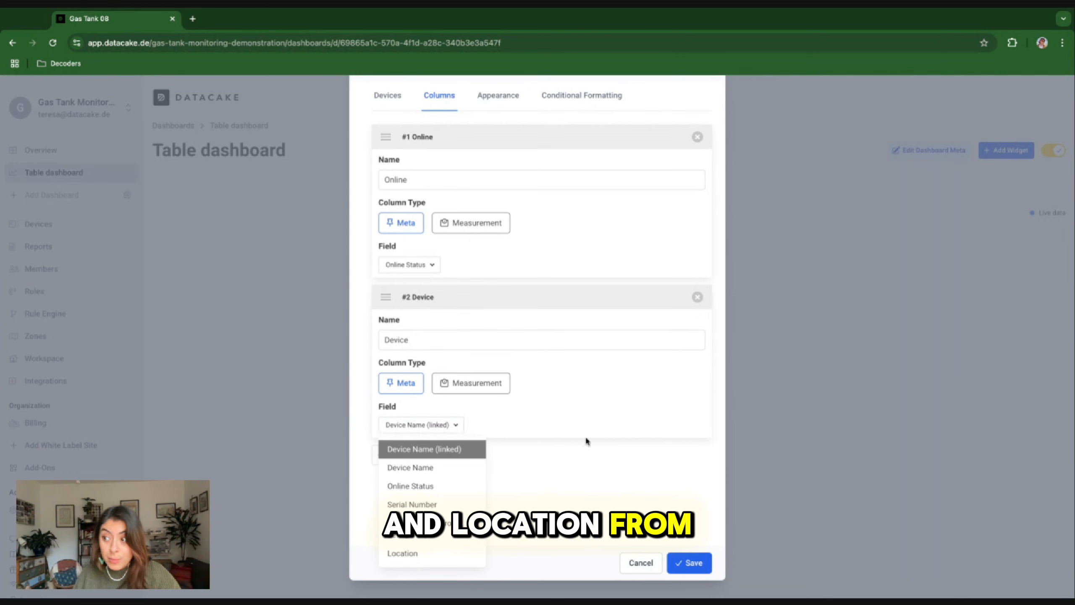
- Add a third column with the meta field Date last heard from device and check it in the table preview
click(407, 454)
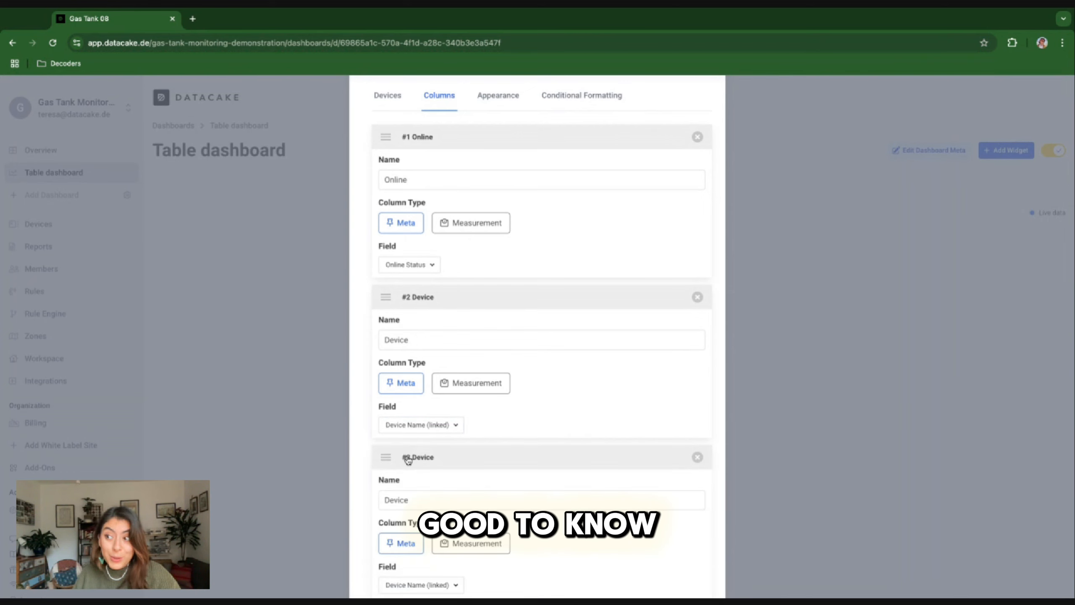
scroll(407, 459, down, 3)
click(411, 468)
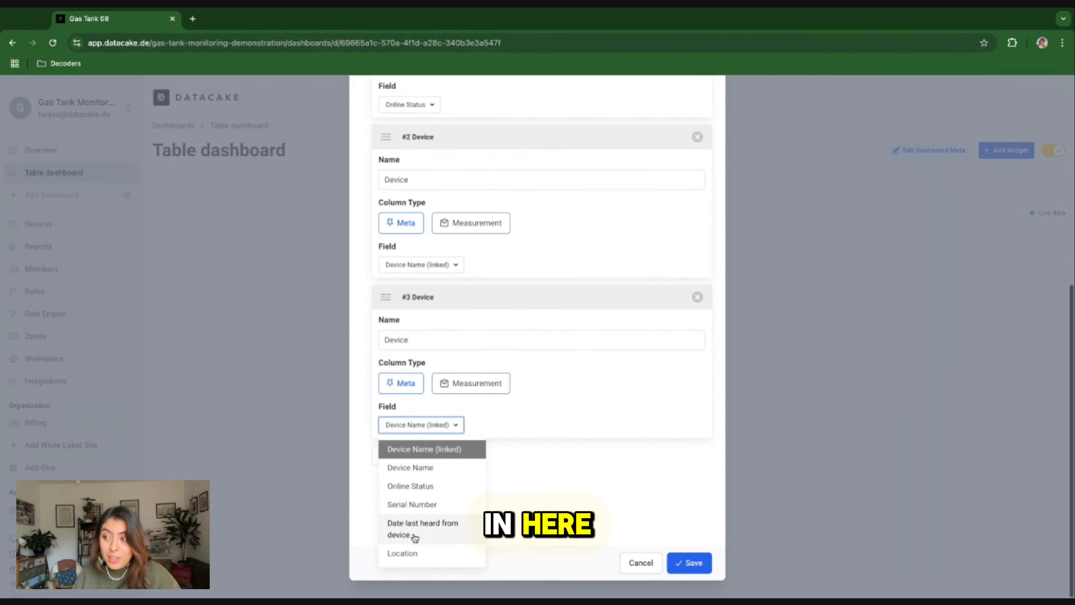
click(423, 526)
scroll(497, 417, up, 8)
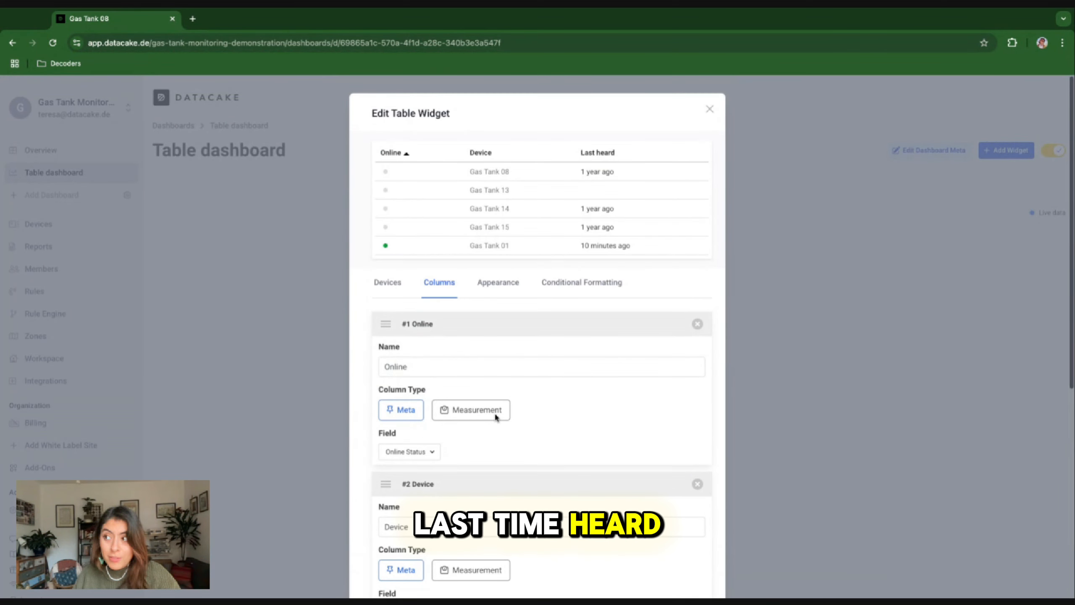
scroll(609, 203, down, 3)
scroll(609, 204, up, 3)
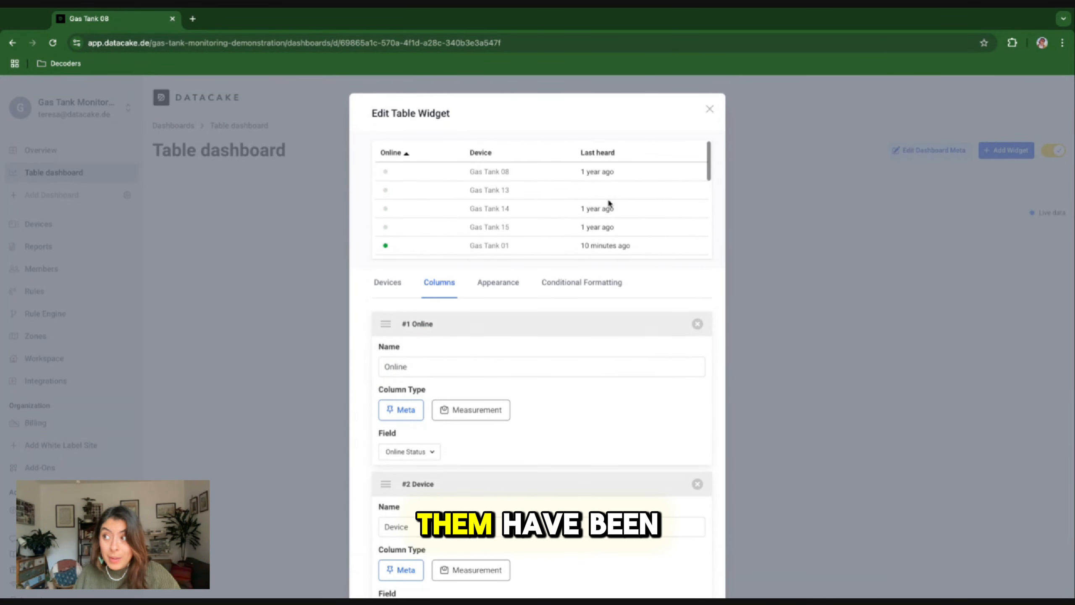
scroll(609, 204, down, 5)
scroll(544, 200, up, 5)
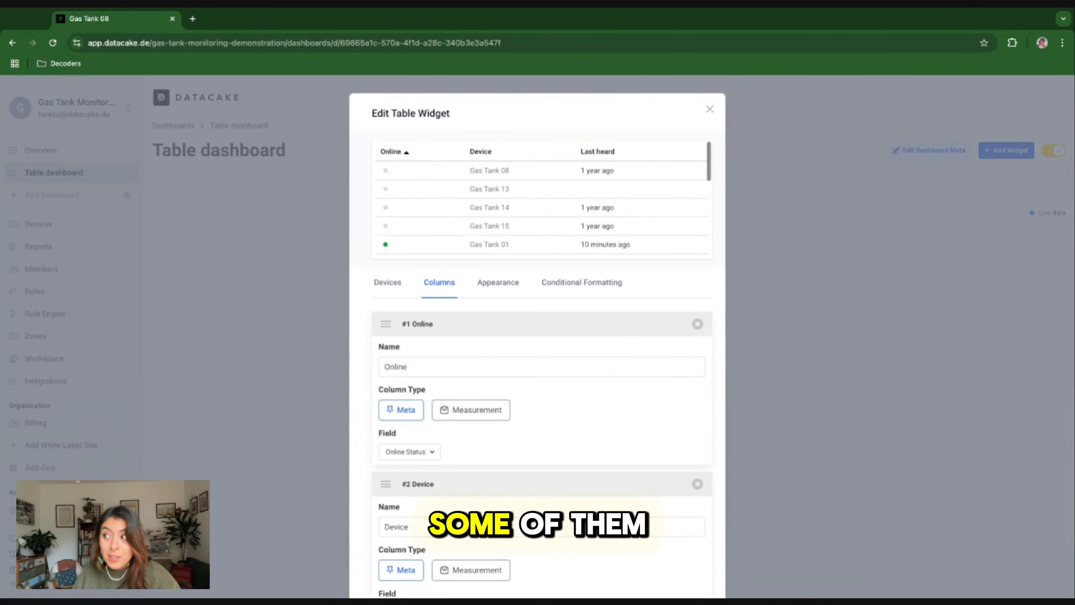
- Add a fourth column of type Measurement that shows the Level field
scroll(529, 384, down, 3)
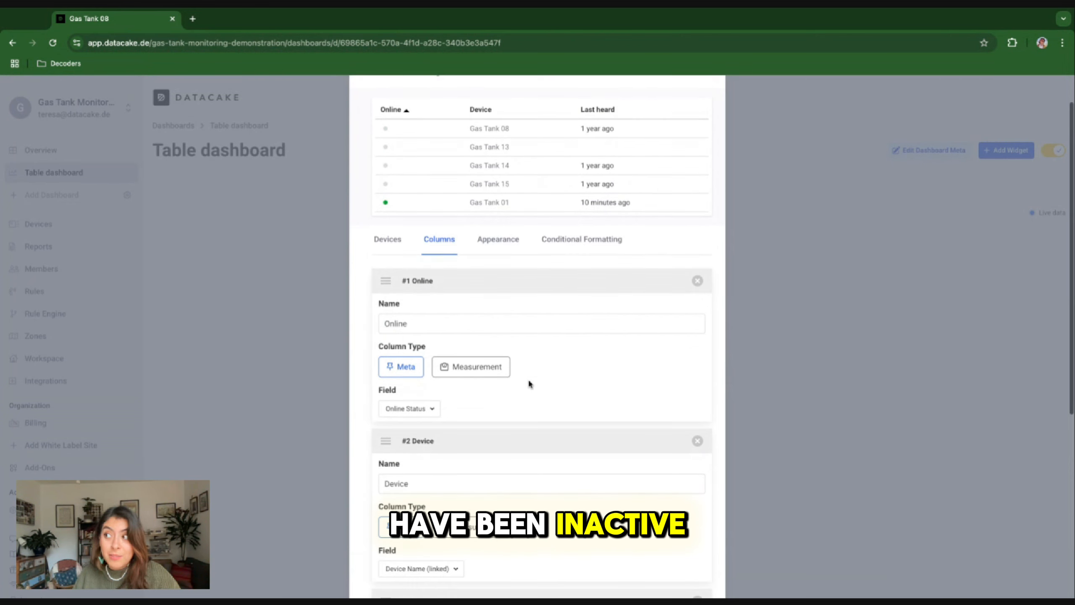
scroll(528, 384, down, 8)
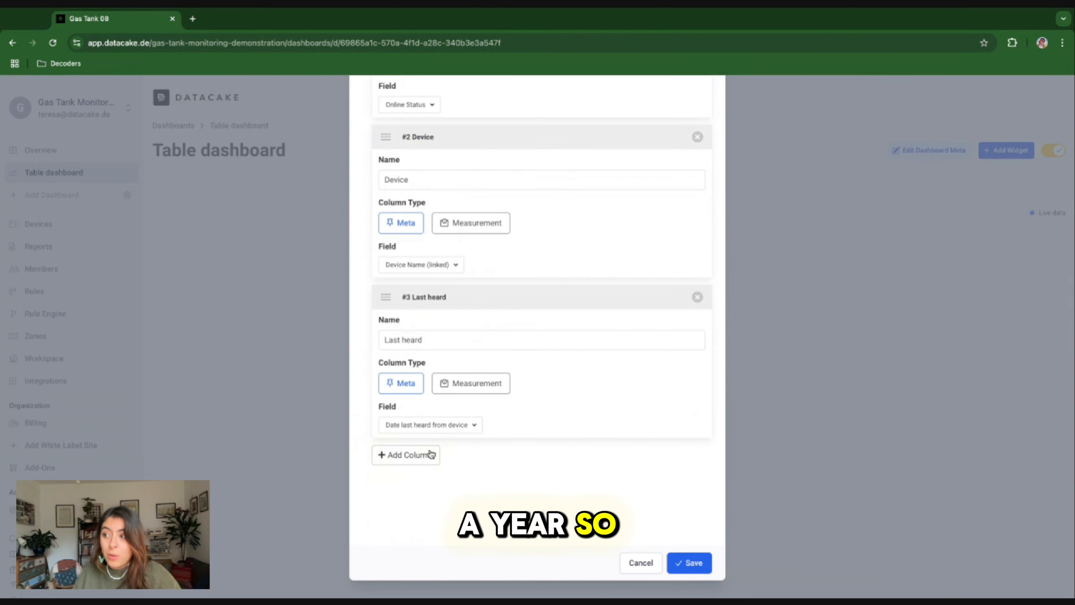
click(419, 458)
scroll(419, 459, down, 4)
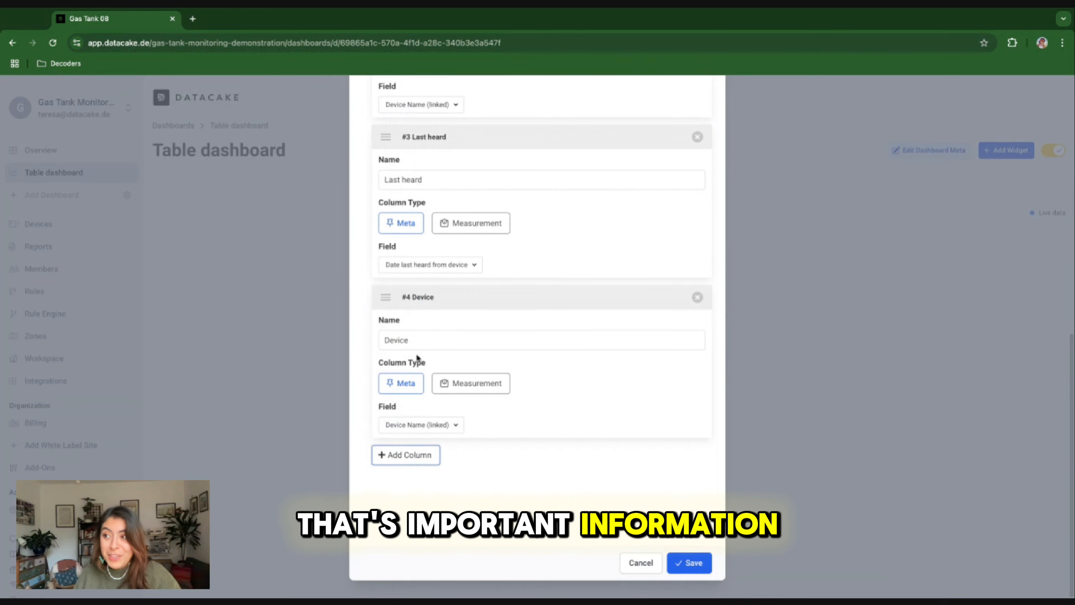
click(473, 389)
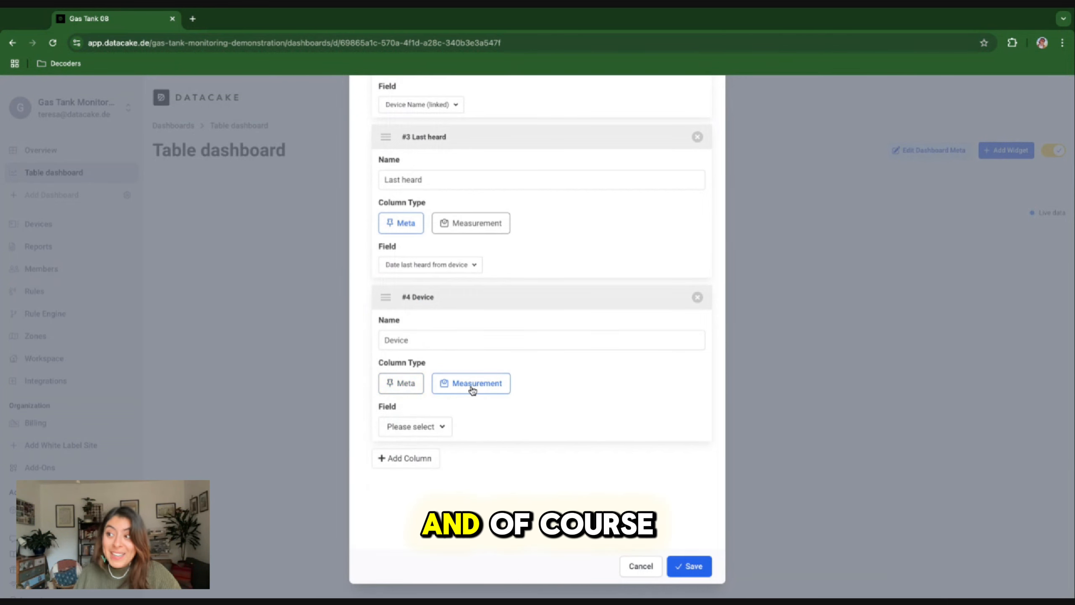
click(419, 427)
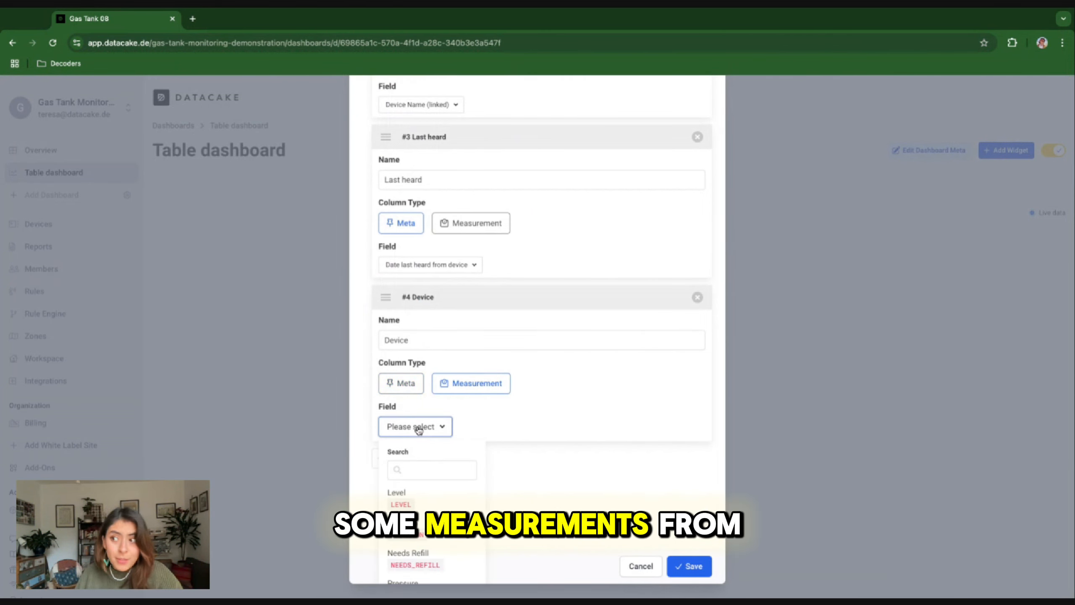
scroll(424, 468, down, 2)
click(420, 421)
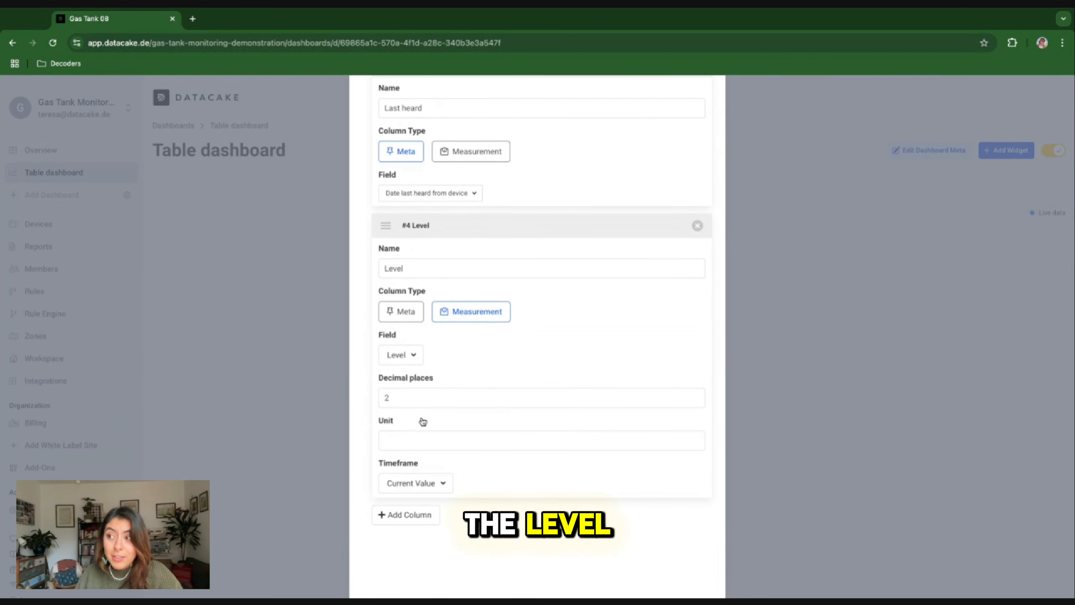
- Set the Level column's unit to m3, keep the Current Value timeframe, and check the column in the table preview
scroll(413, 339, down, 1)
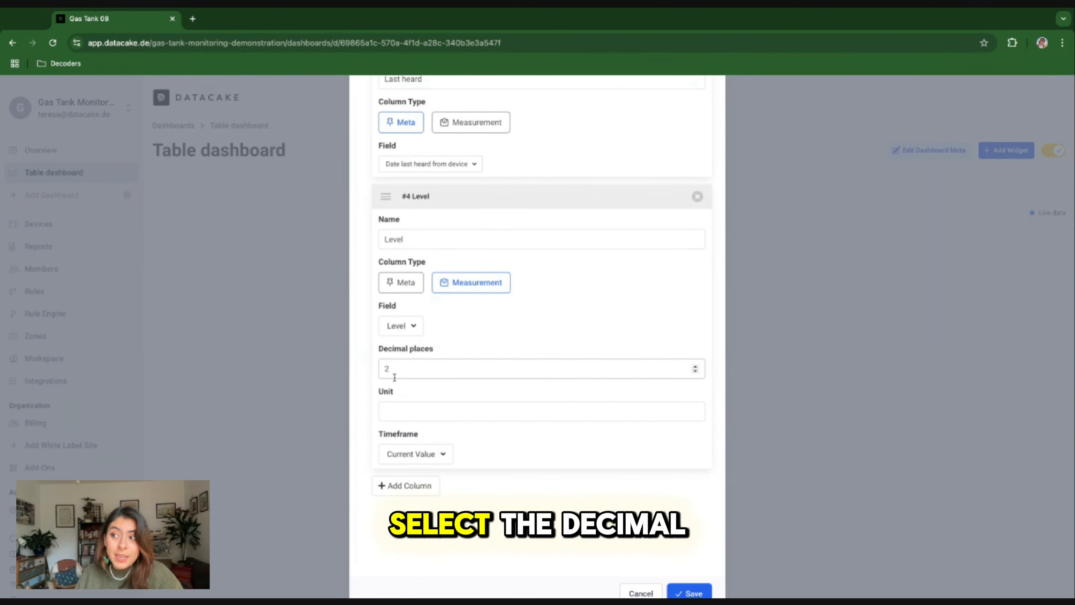
click(397, 410)
text(m3)
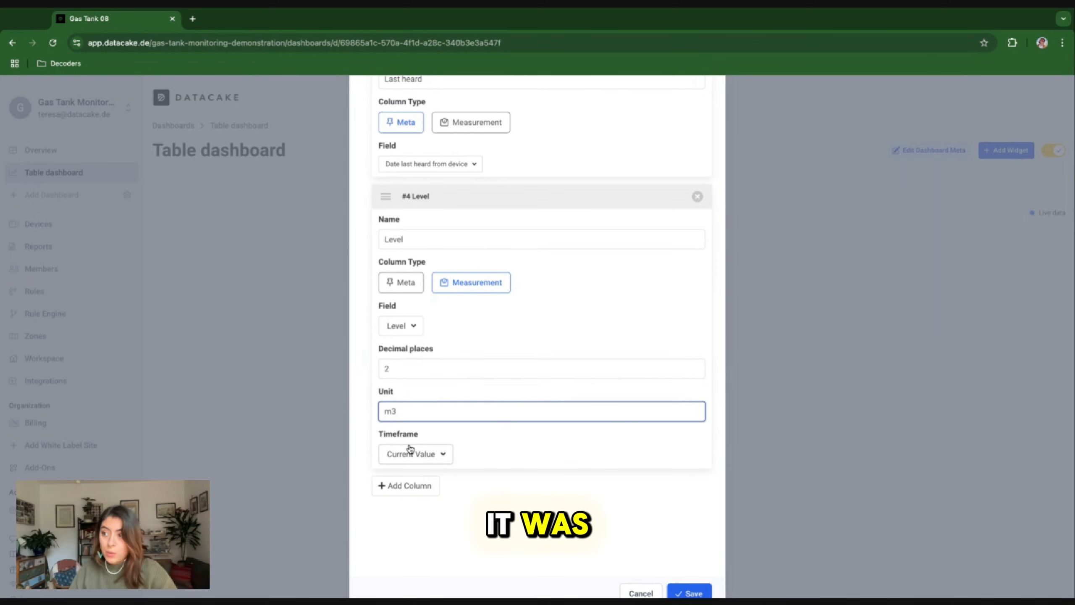
scroll(517, 431, down, 1)
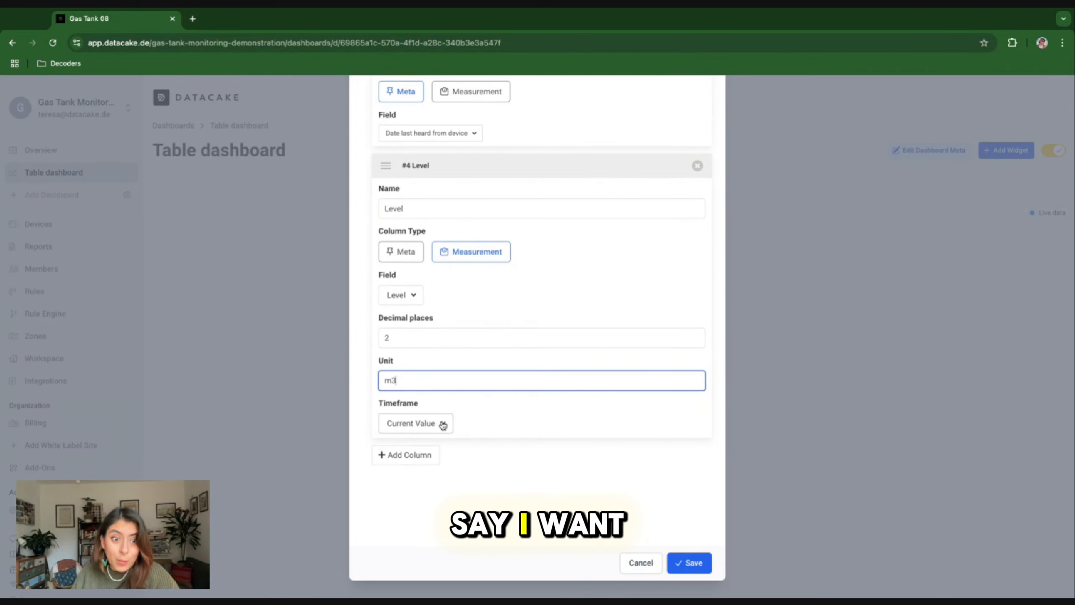
click(419, 423)
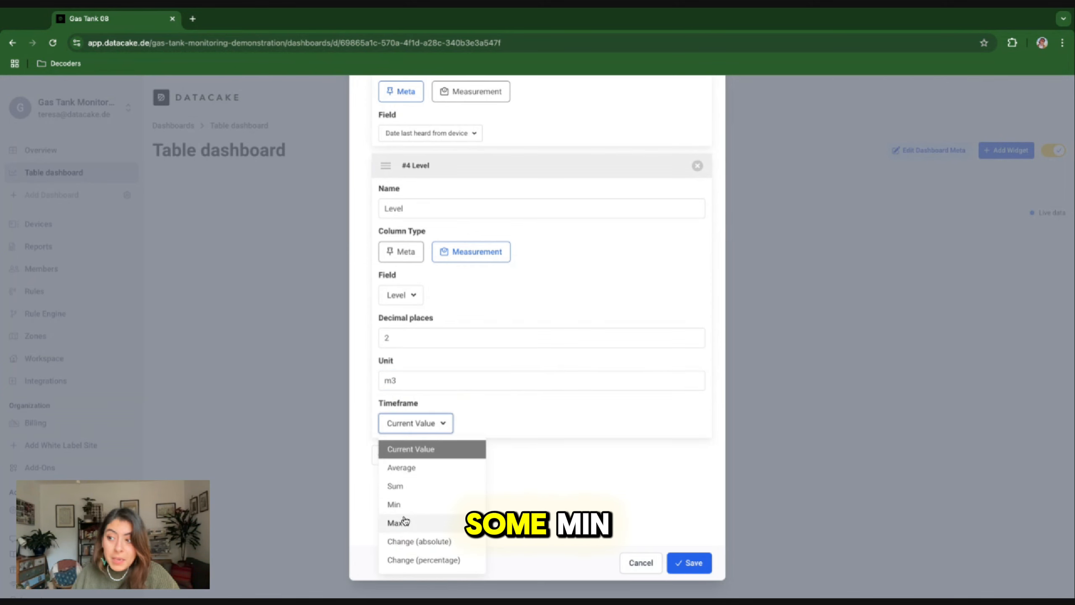
click(591, 450)
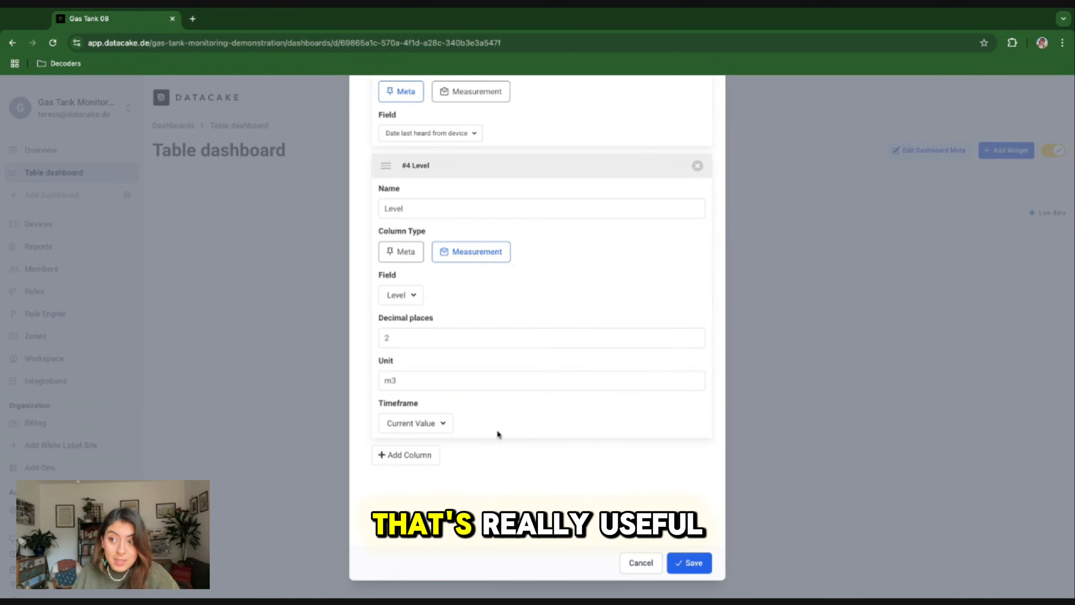
scroll(497, 429, up, 15)
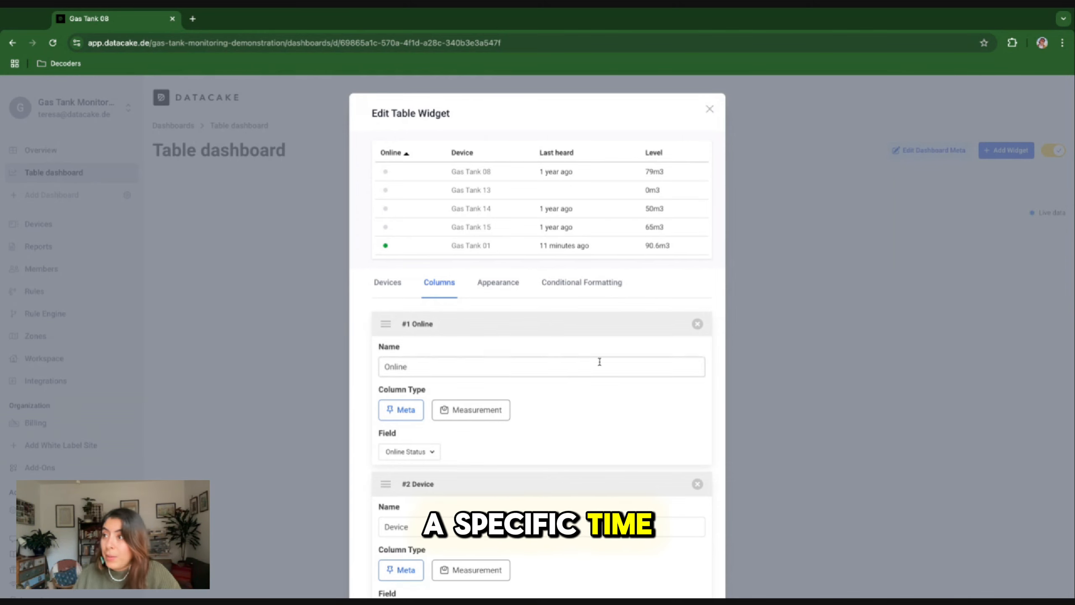
scroll(583, 420, down, 1)
scroll(652, 203, down, 3)
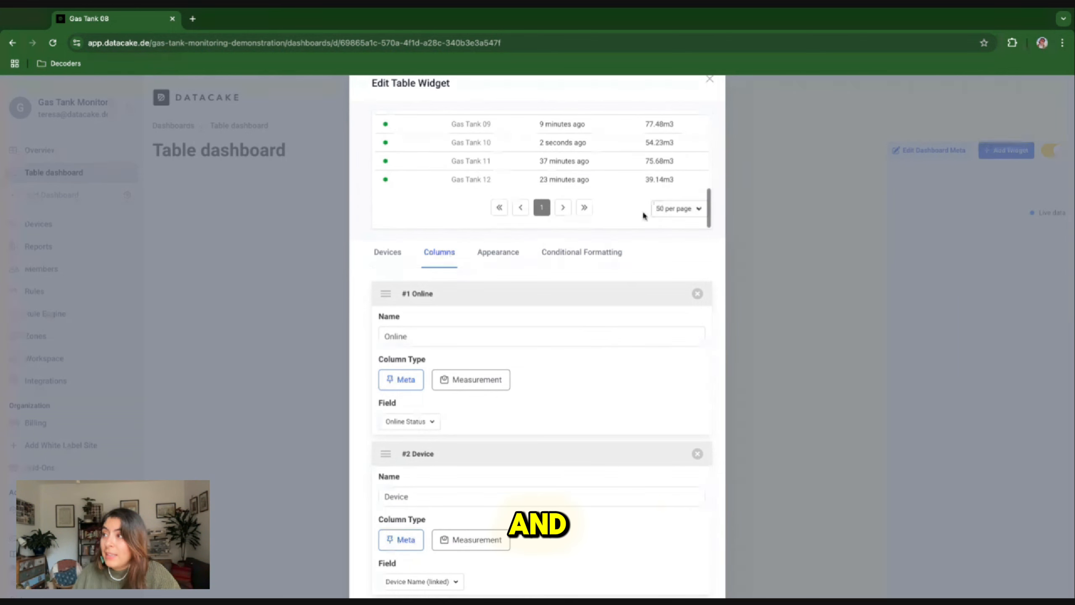
- Add a fifth column of type Measurement that shows the Needs Refill field and check it in the table preview
scroll(578, 339, down, 10)
click(415, 454)
scroll(452, 480, down, 2)
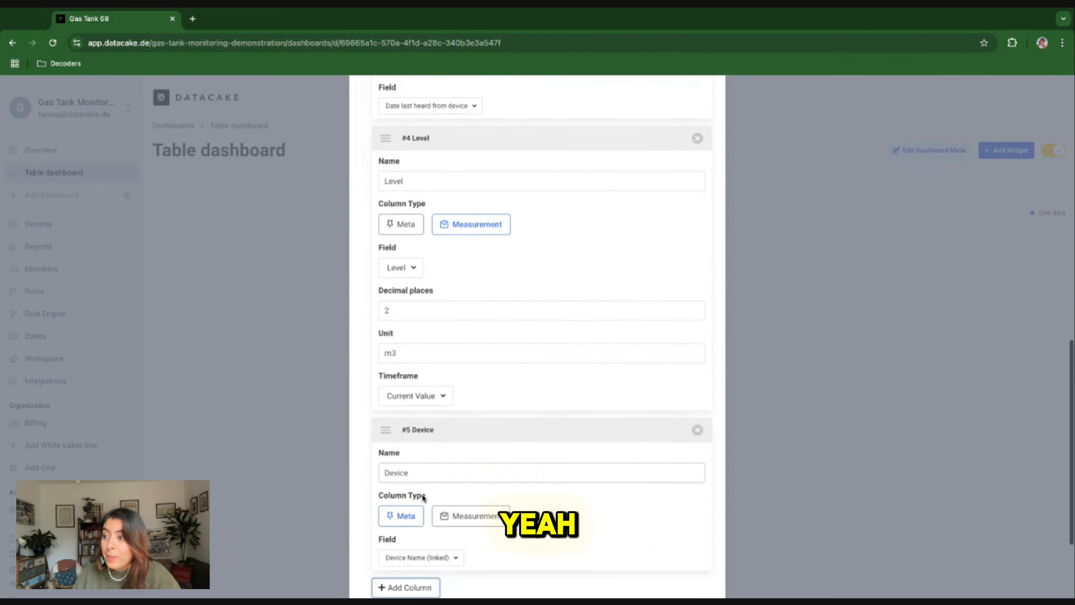
scroll(452, 478, down, 2)
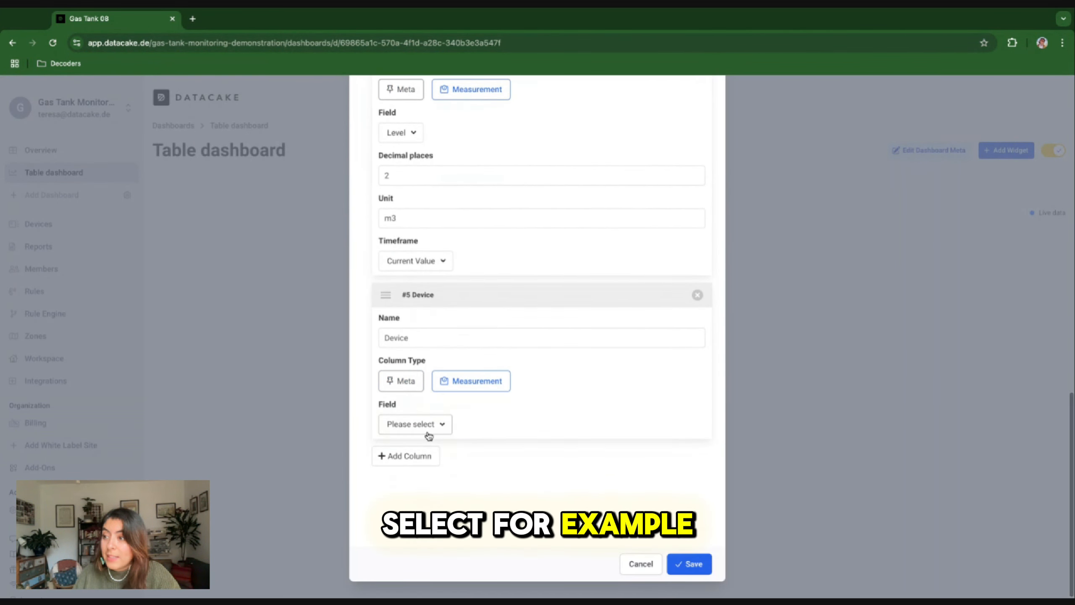
click(428, 424)
scroll(426, 426, down, 2)
click(423, 454)
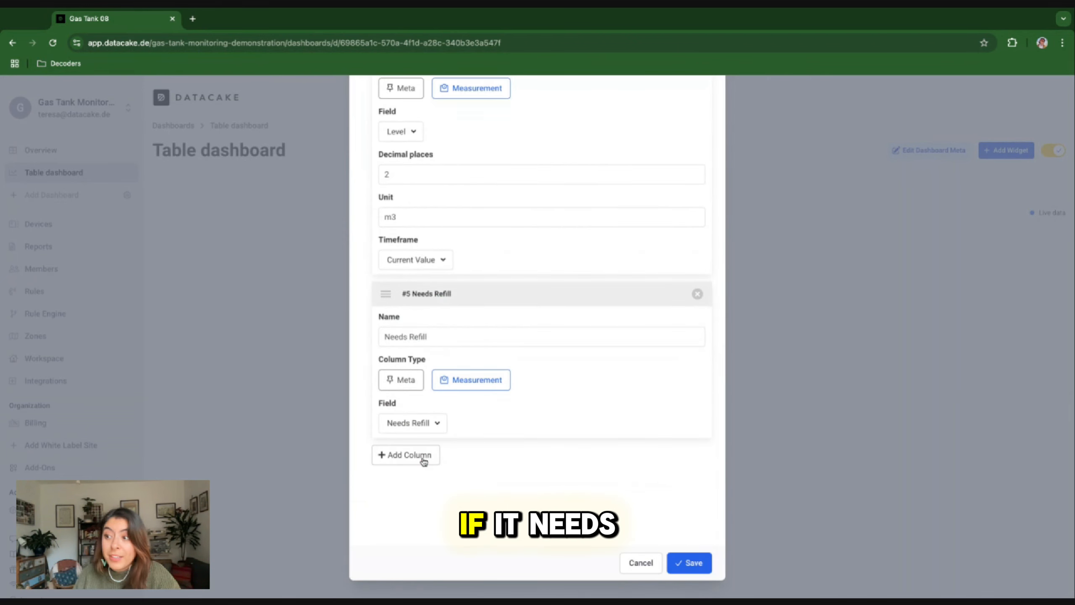
scroll(534, 394, up, 15)
scroll(581, 420, down, 2)
scroll(581, 420, up, 2)
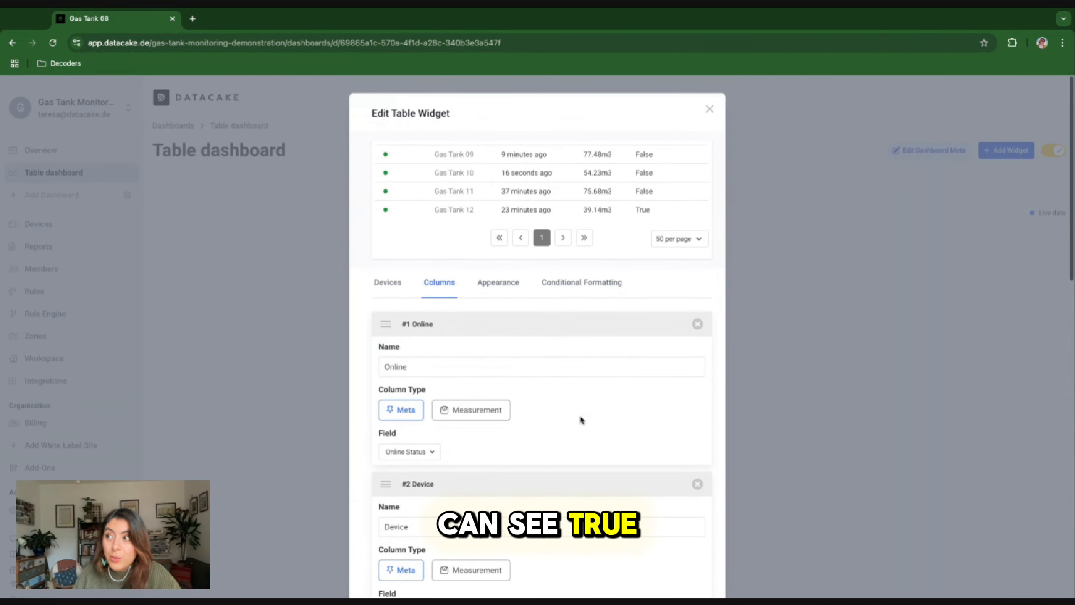
- In the table's appearance settings, keep 50 devices per page and set Show pagination to Auto
click(492, 282)
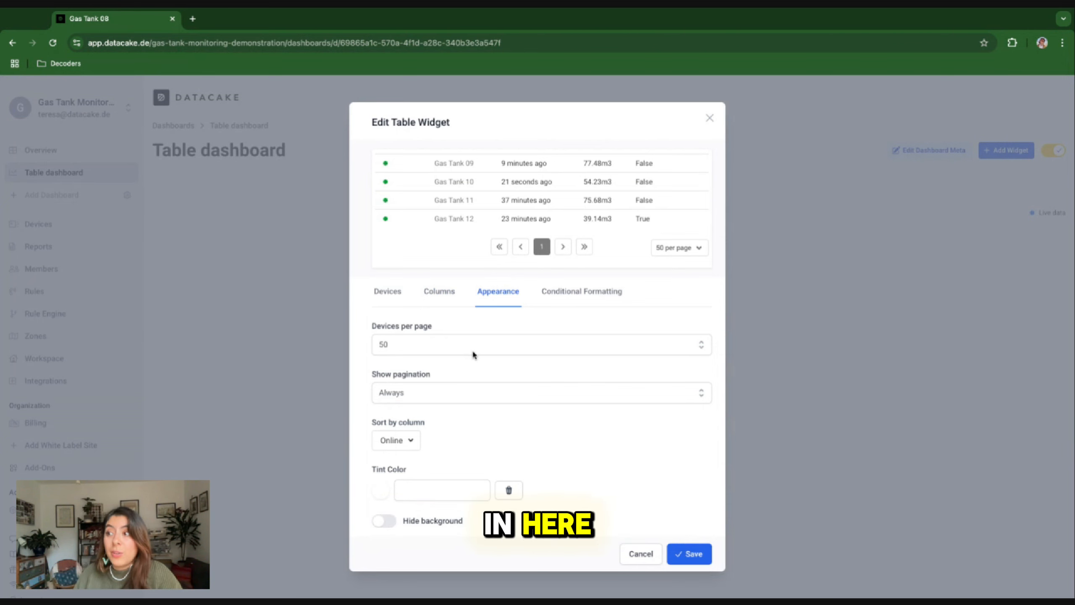
click(482, 340)
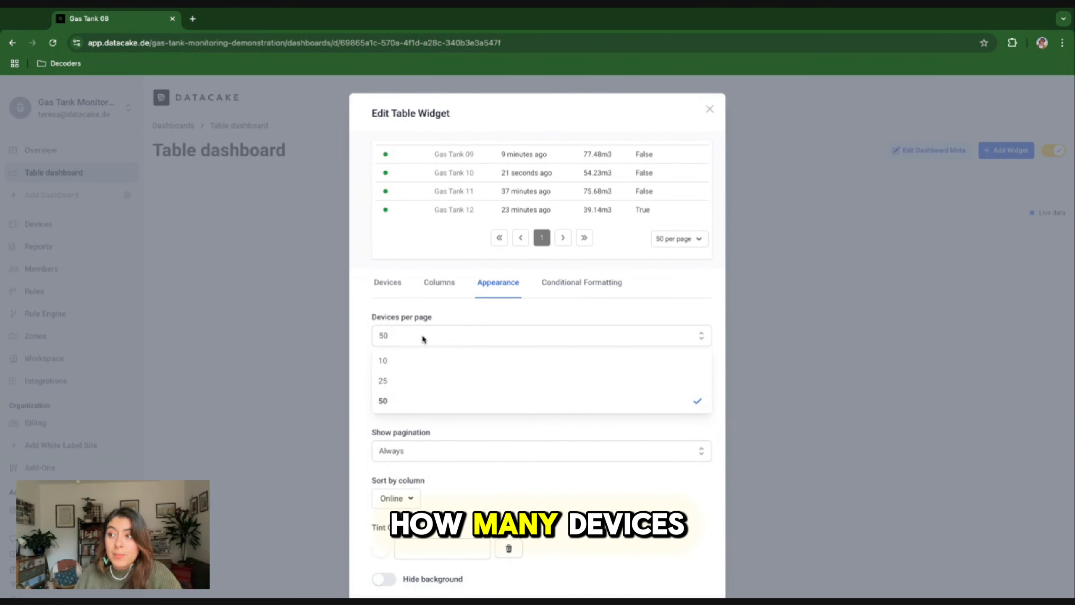
click(452, 318)
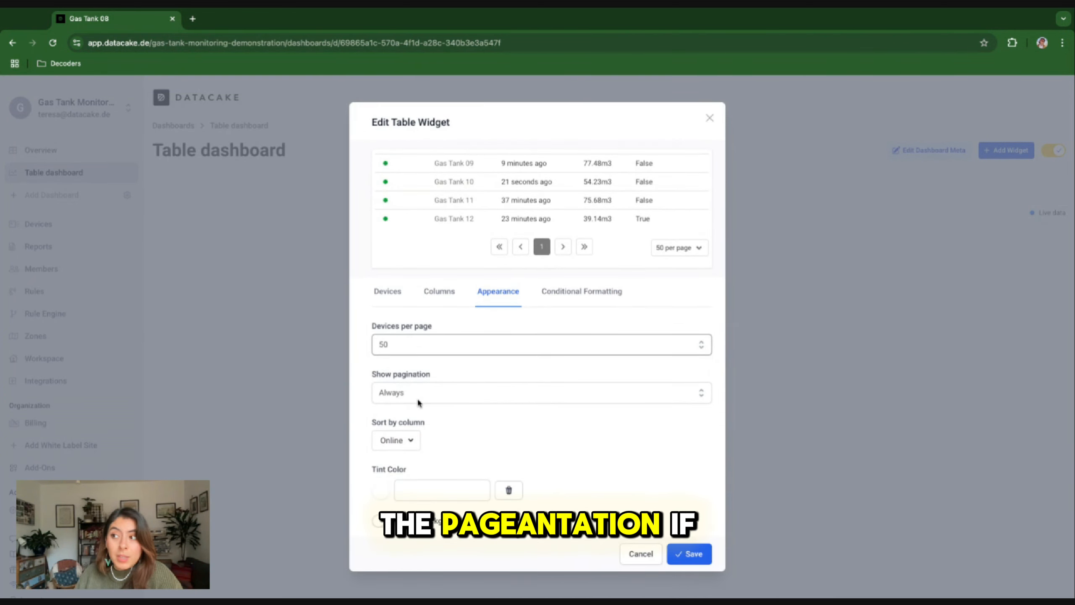
click(426, 389)
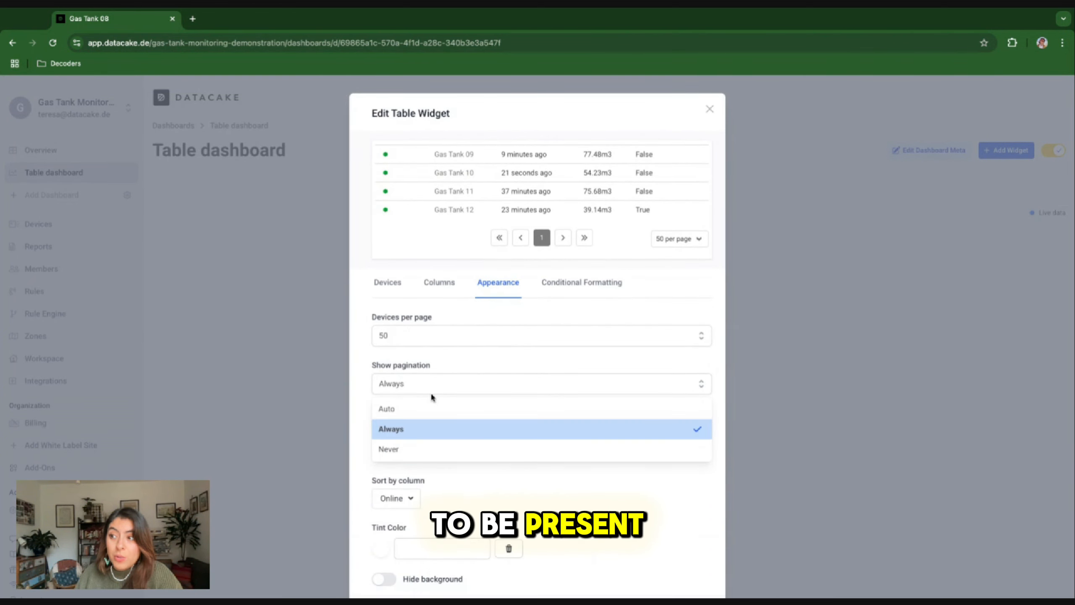
click(399, 410)
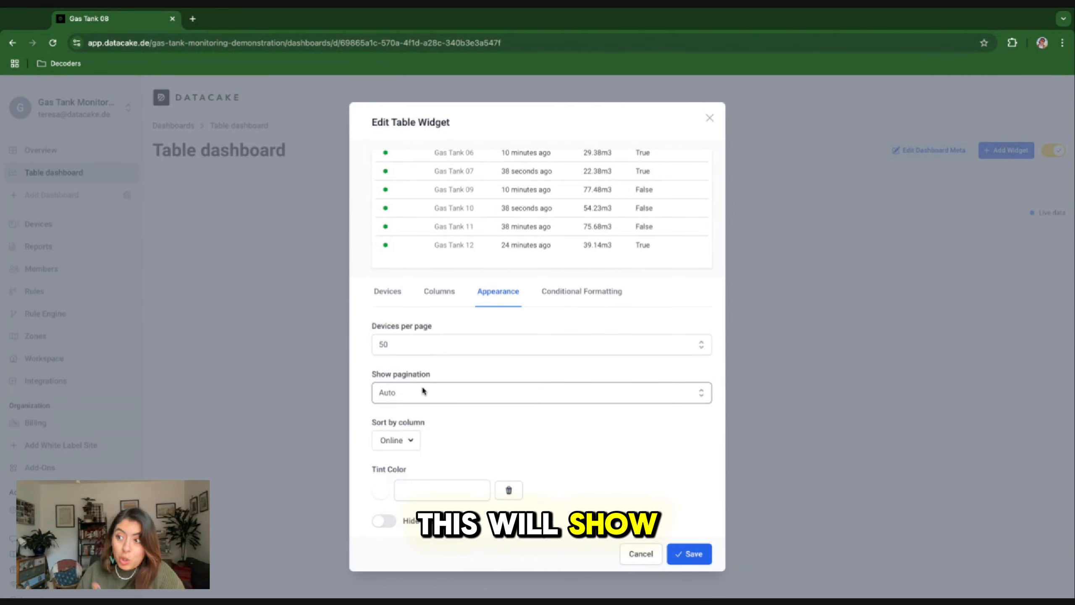
- Try sorting the table by the Last heard column and check the order in the preview
click(411, 443)
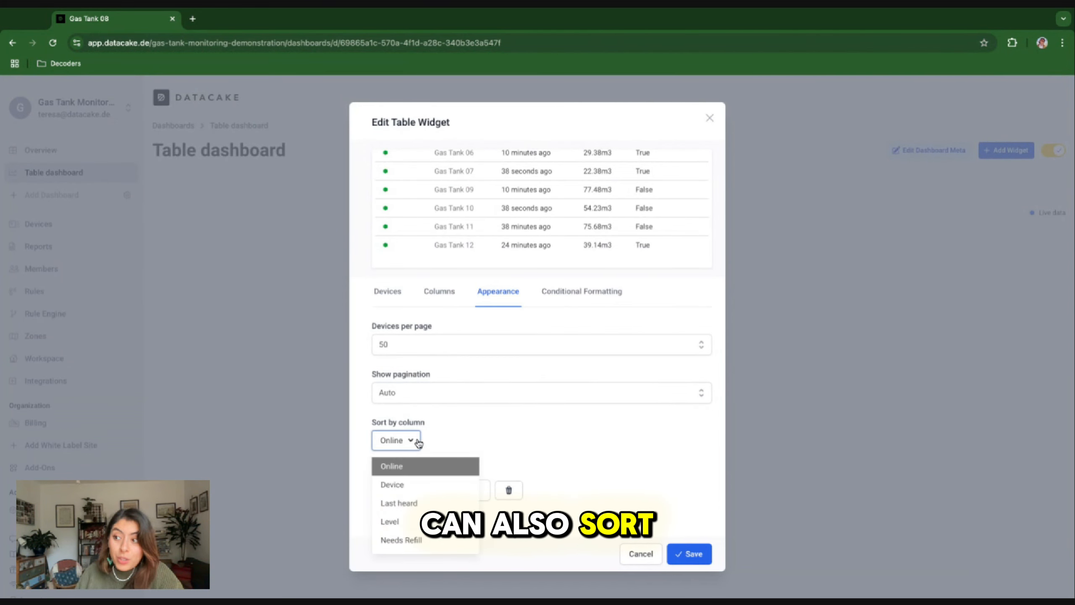
click(409, 507)
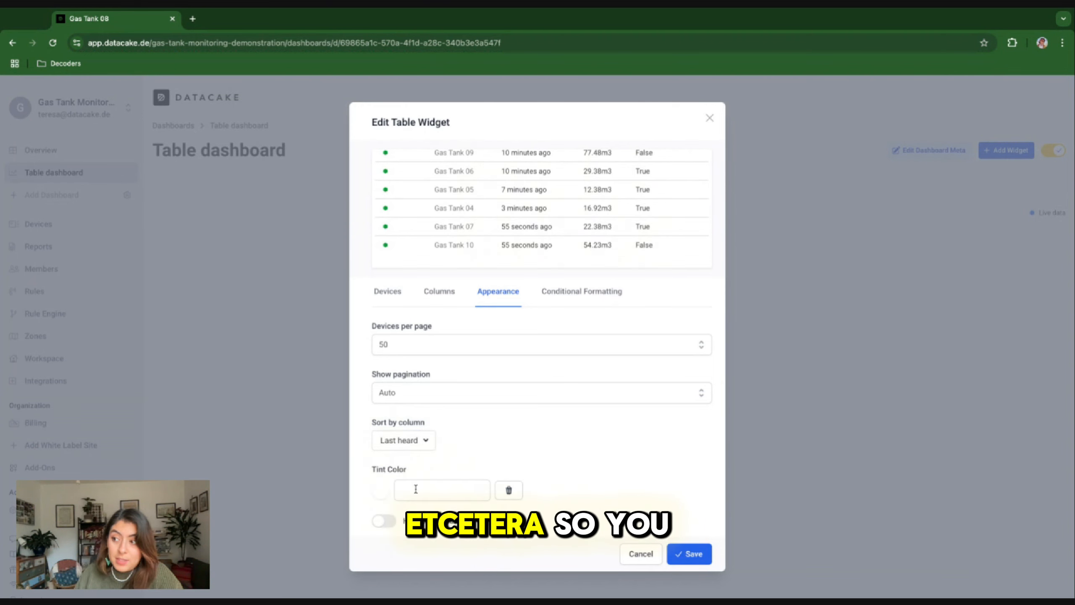
scroll(566, 207, up, 5)
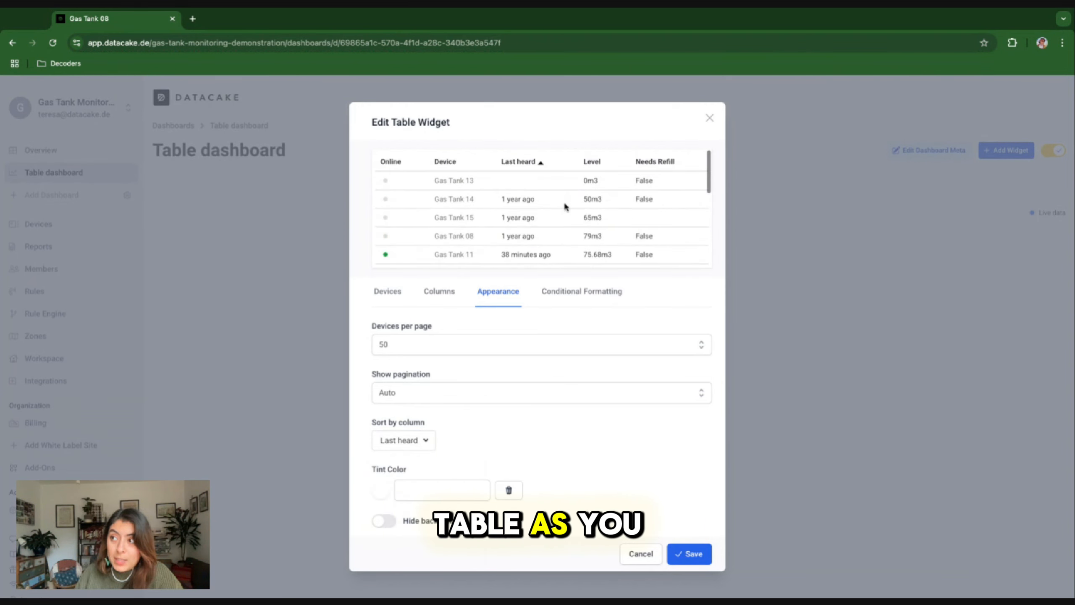
- Sort the table by the Device column and check the order in the preview
scroll(566, 206, down, 5)
click(416, 442)
click(392, 488)
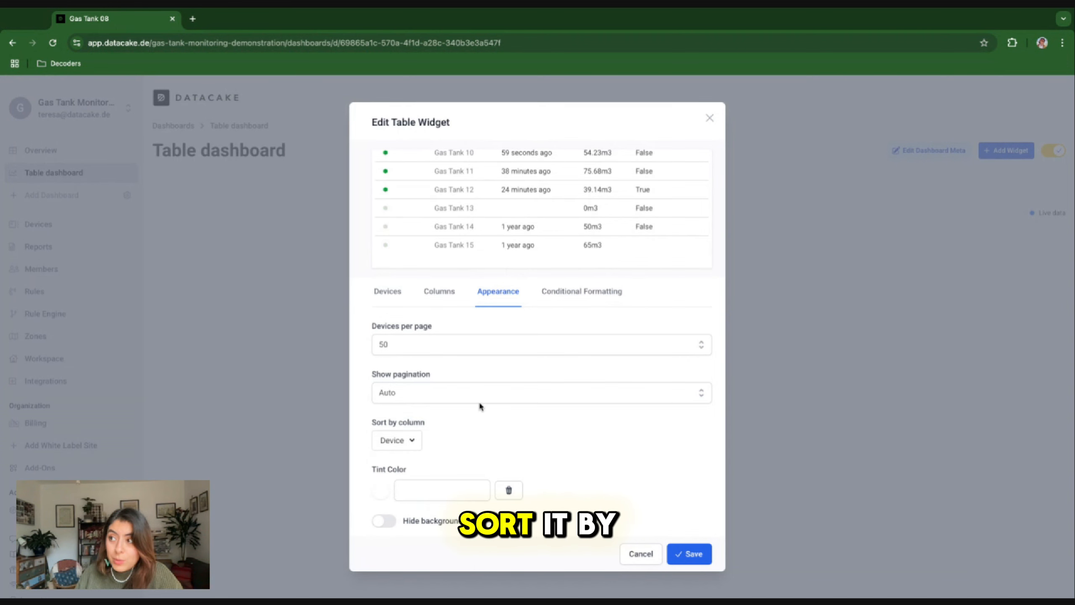
scroll(483, 212, up, 5)
scroll(484, 203, down, 5)
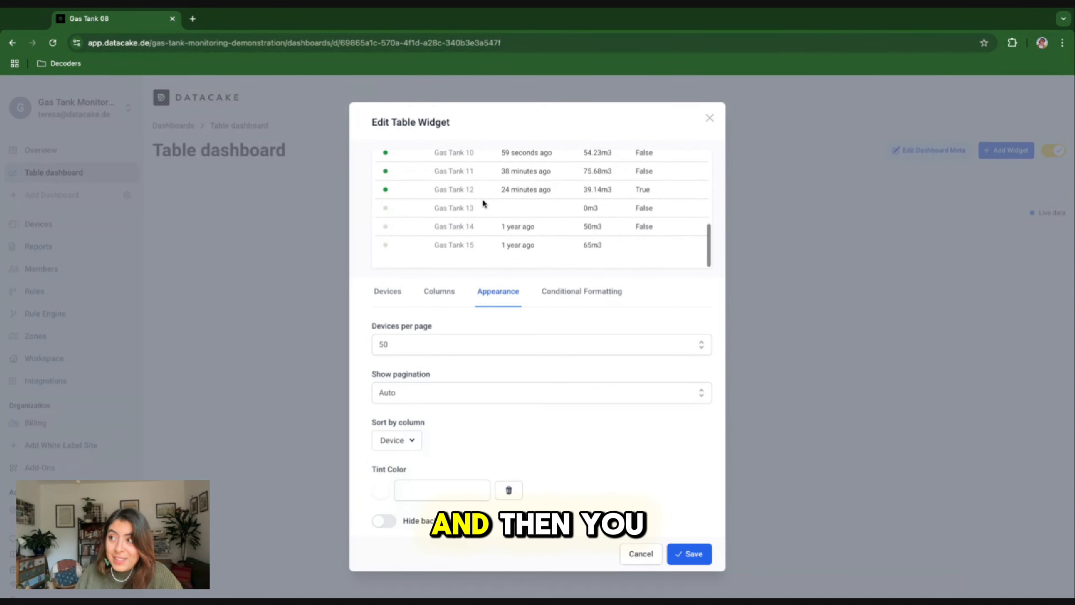
- Try the red tint color #f56565 and the Hide background option, restore both settings, and review the preview
click(380, 492)
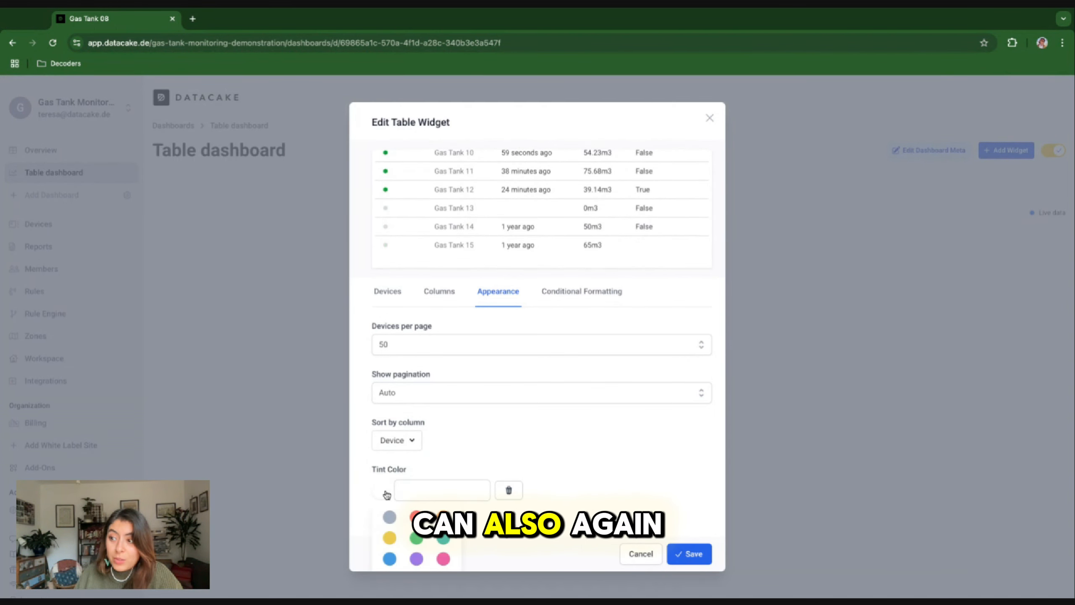
click(415, 519)
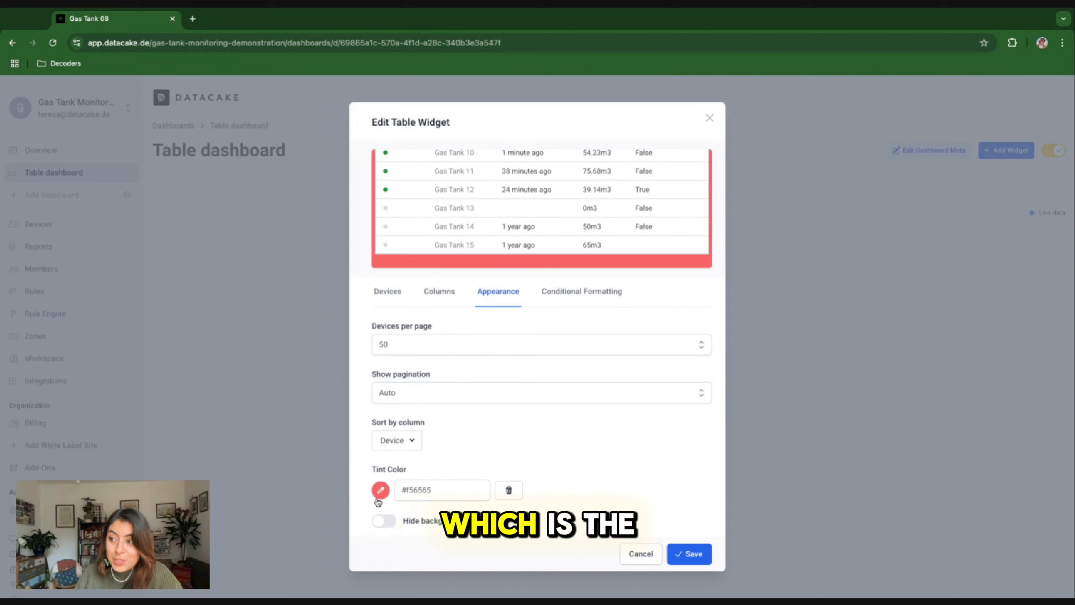
click(517, 490)
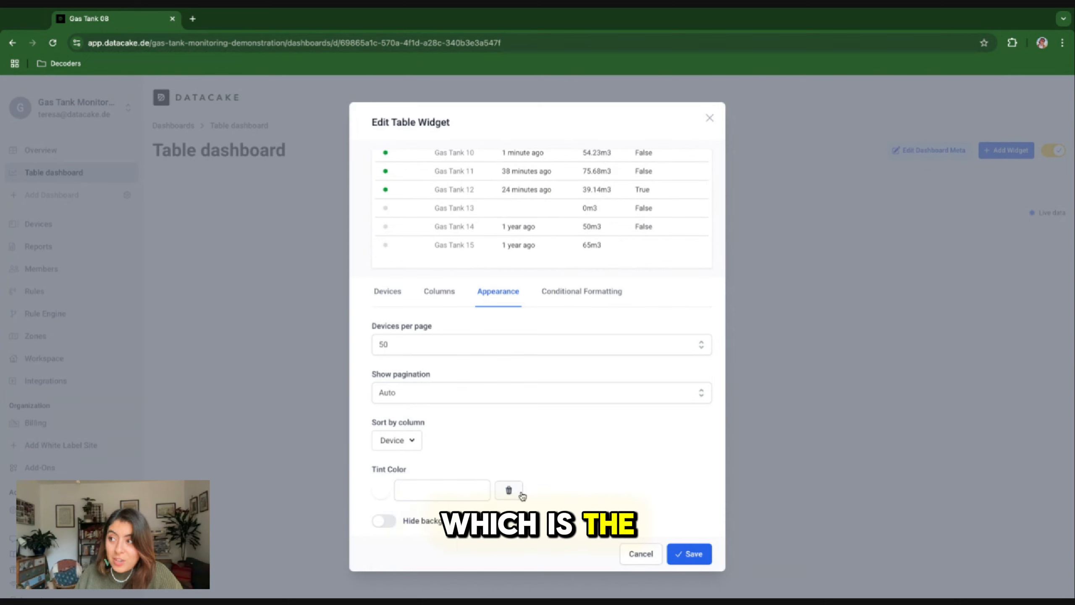
click(388, 521)
click(388, 522)
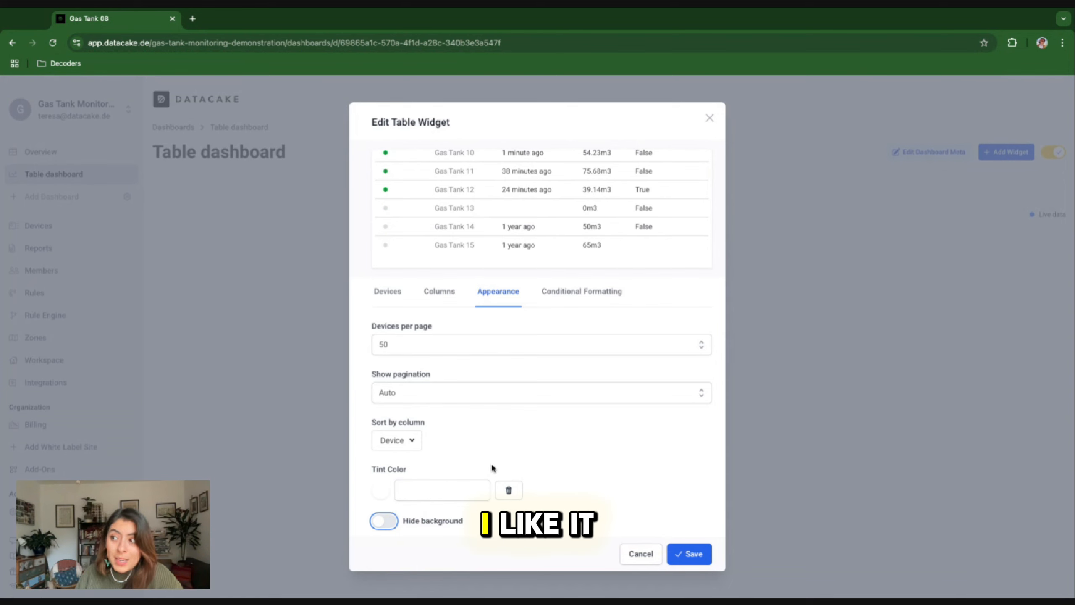
scroll(512, 227, up, 5)
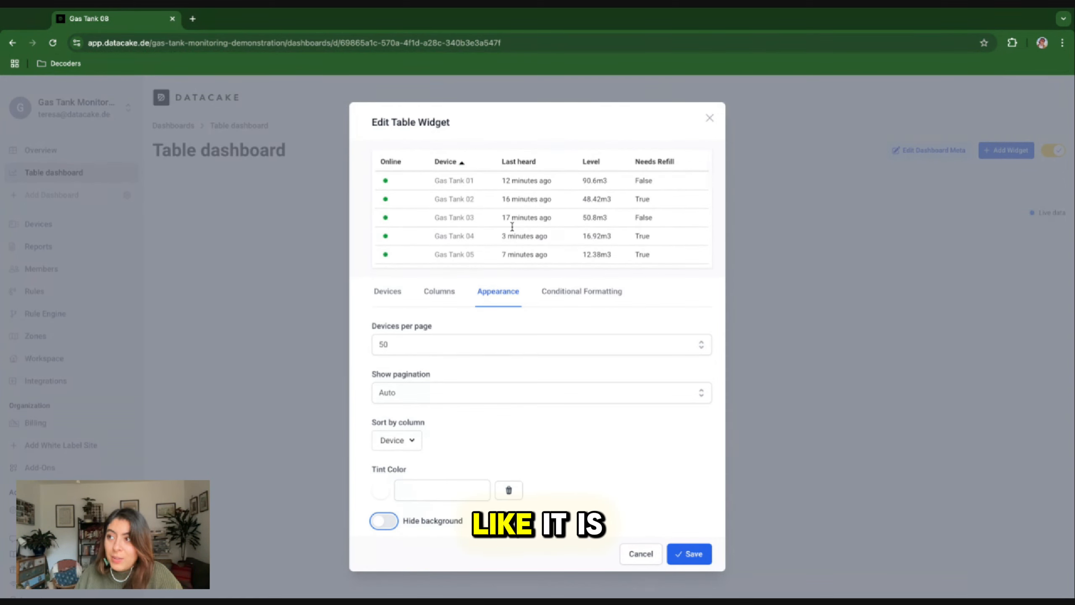
- Add a conditional formatting rule that sets the background color to red (#F44E3B) if Needs Refill is equal to True
click(570, 292)
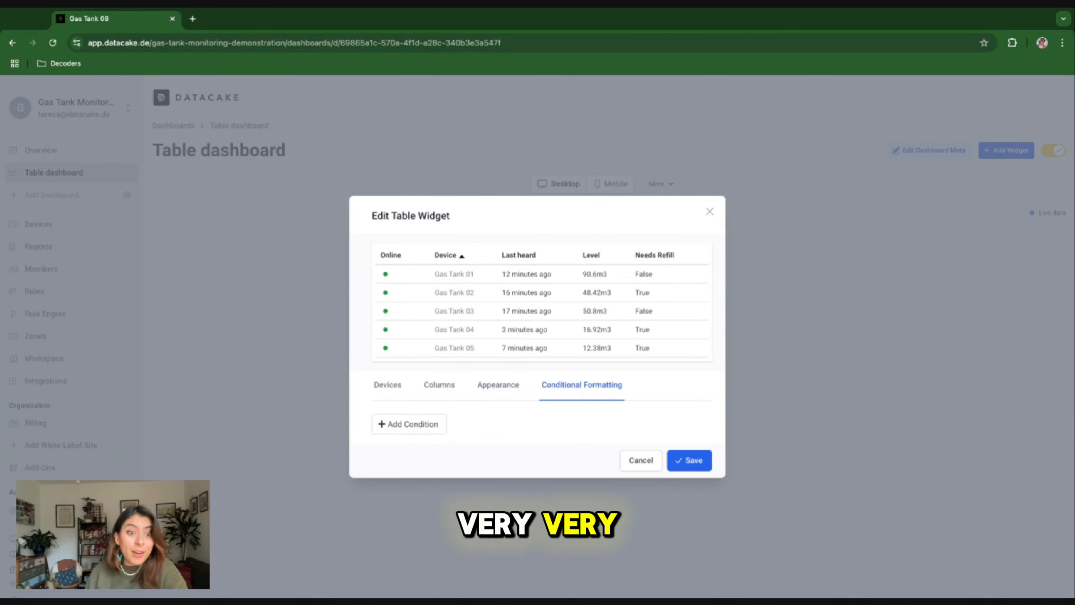
click(408, 425)
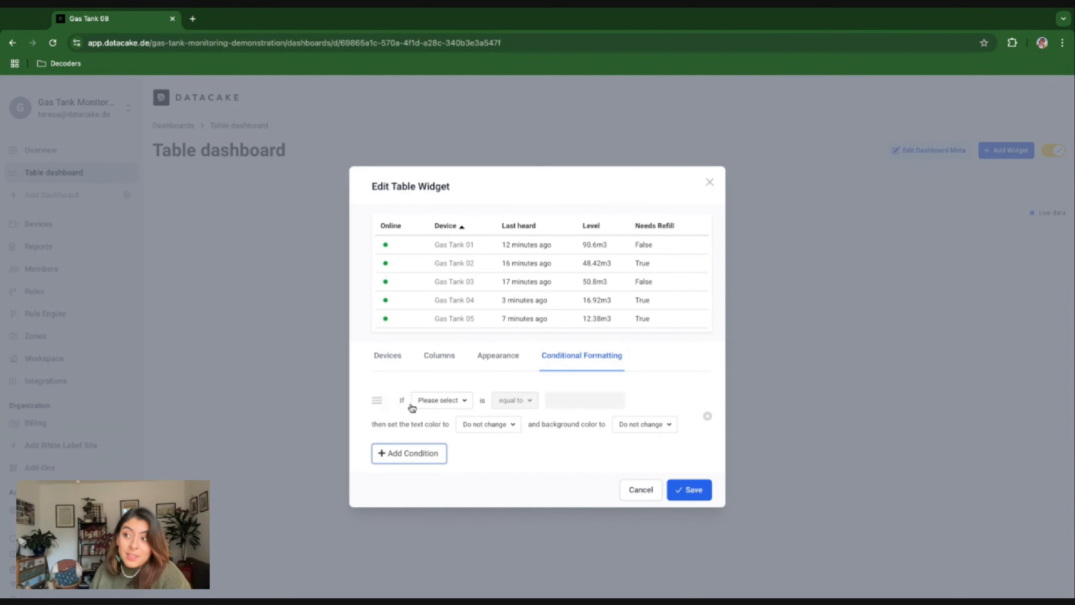
click(454, 402)
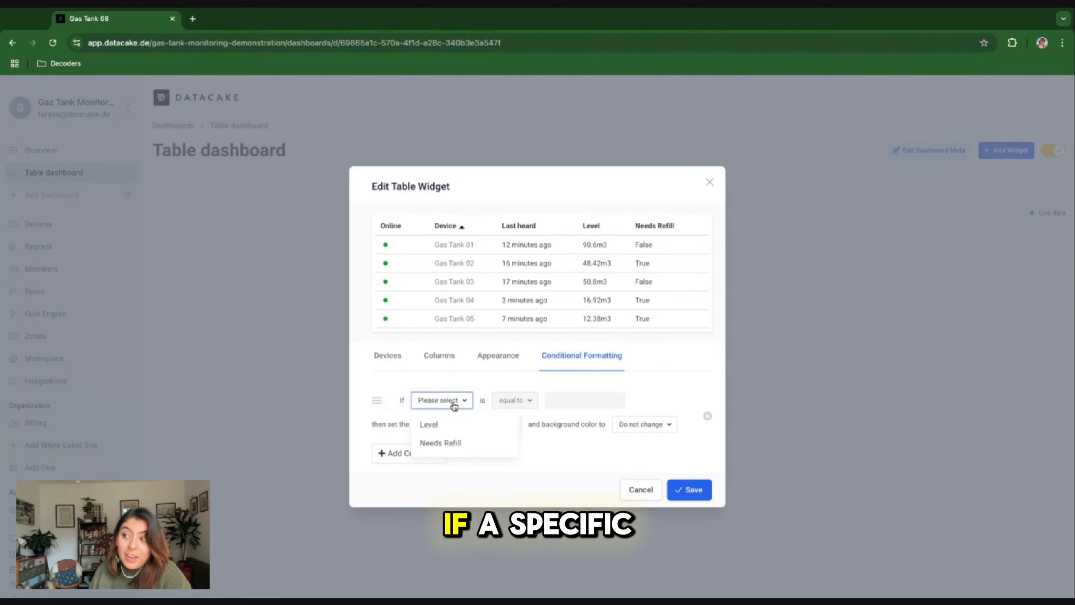
scroll(452, 436, down, 1)
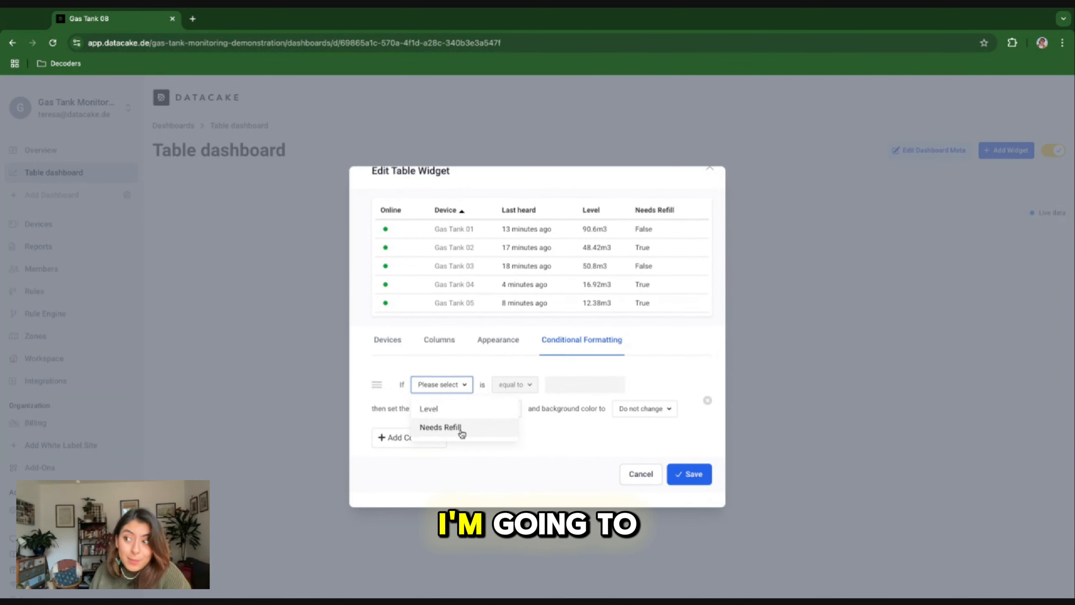
click(461, 429)
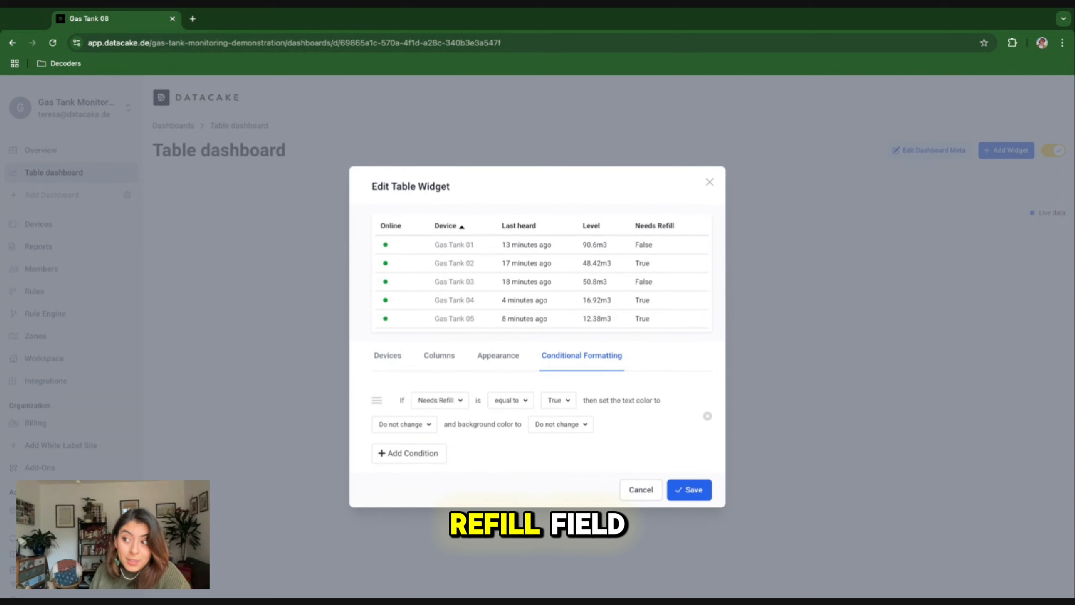
click(563, 425)
click(576, 468)
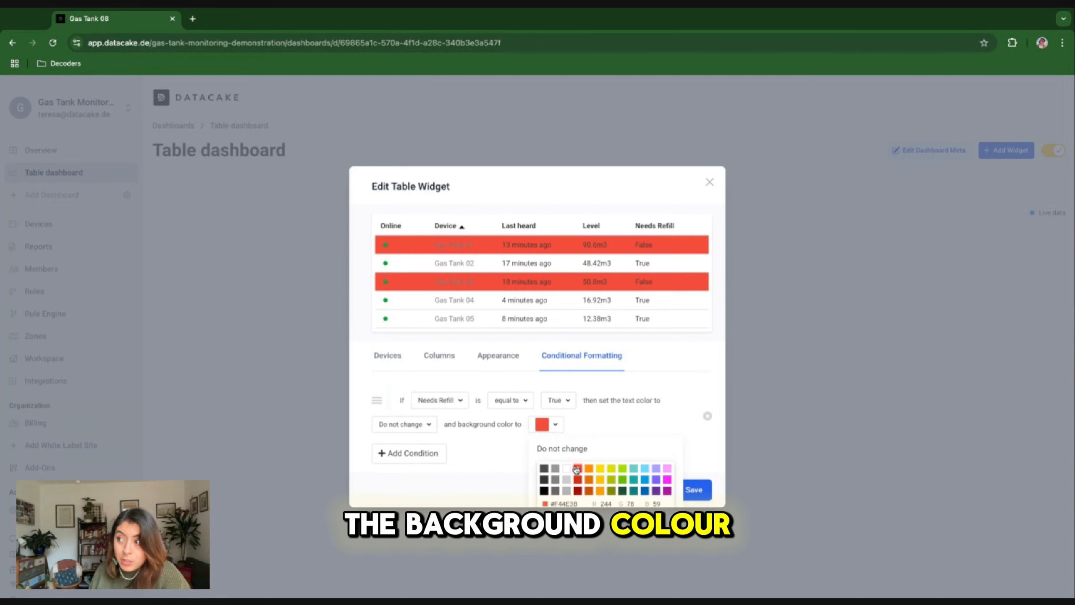
click(489, 436)
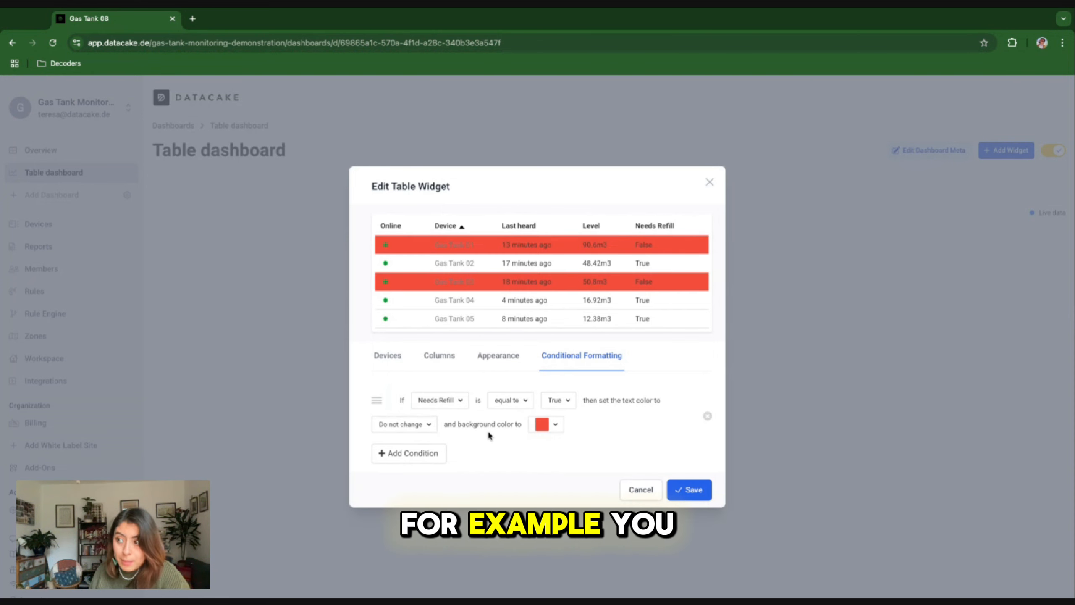
- Set the text color of the Needs Refill rule to white (#FFFFFF)
click(421, 424)
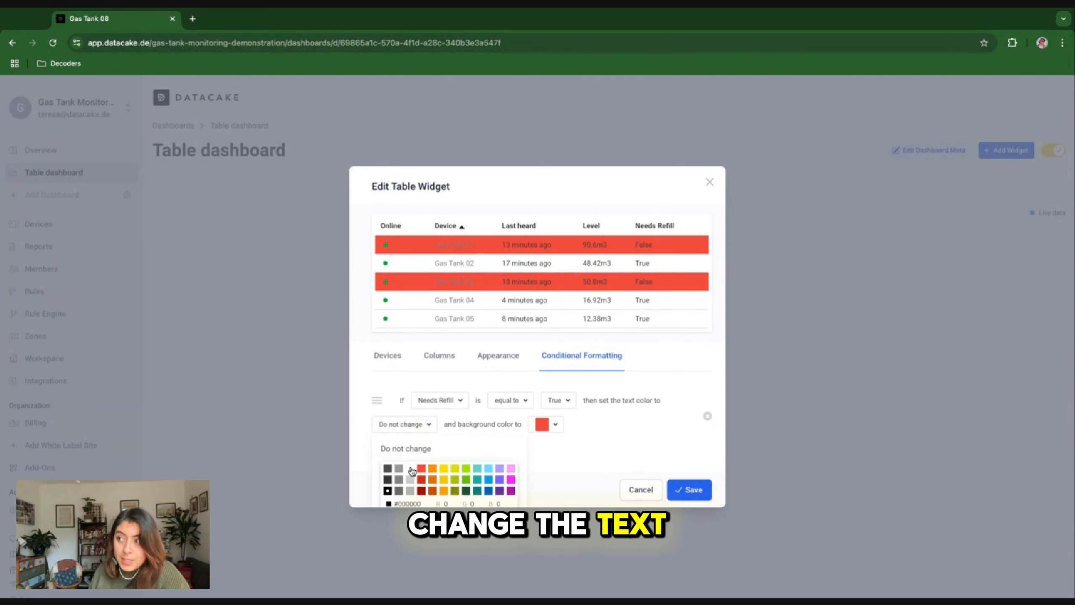
click(410, 468)
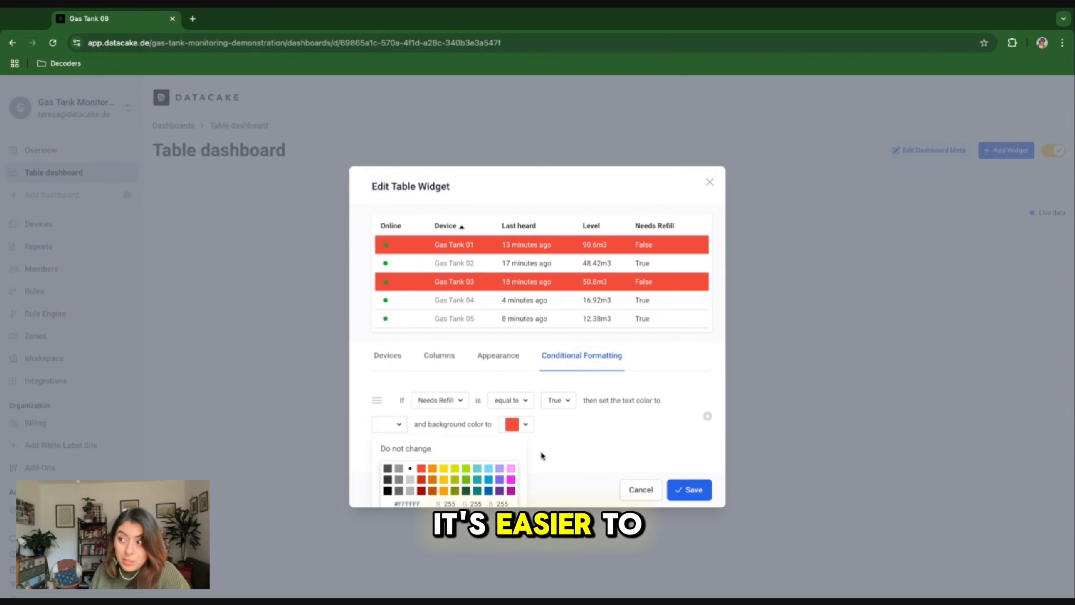
click(591, 447)
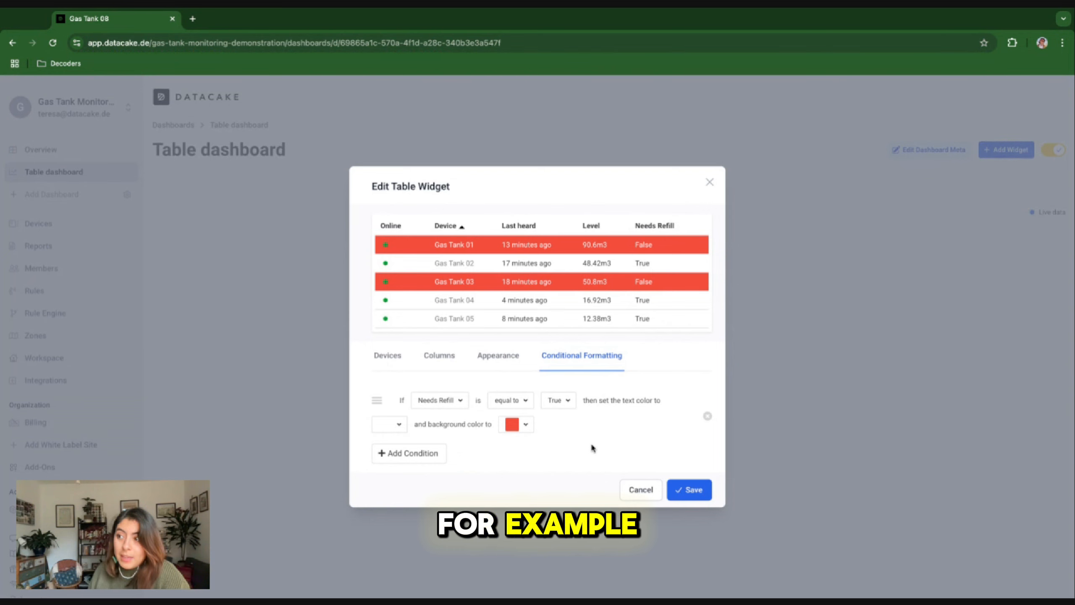
- Try a yellow text color for the Needs Refill rule and review the highlighted rows in the table preview
click(404, 424)
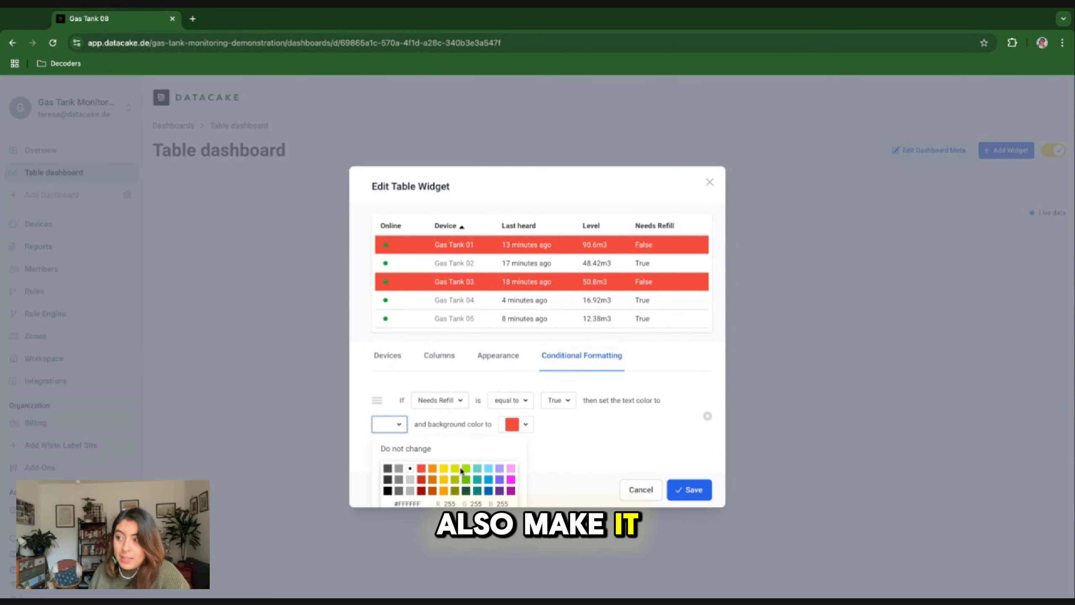
click(445, 469)
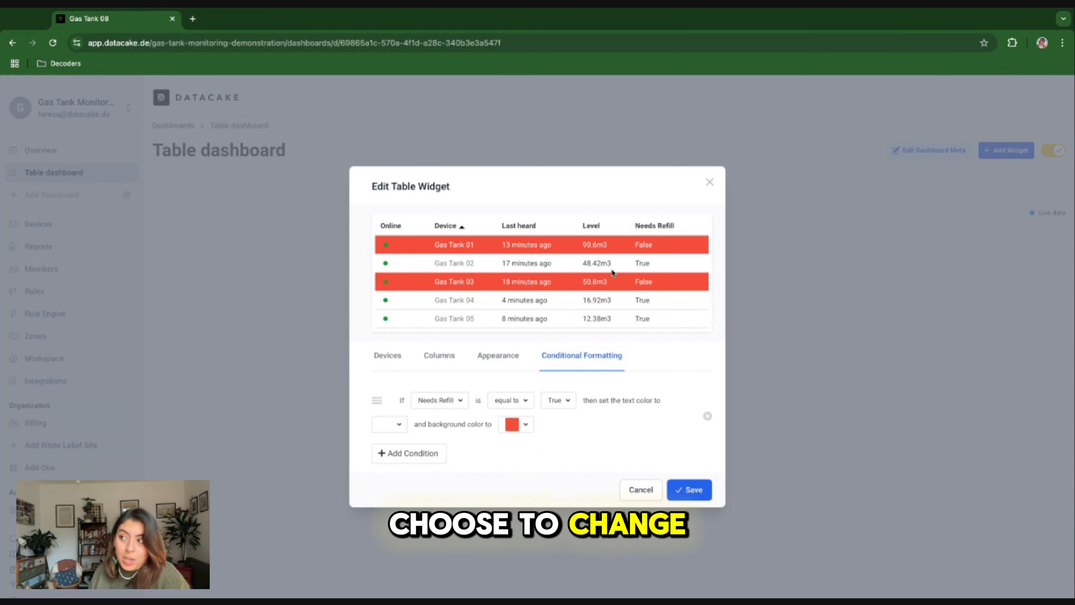
scroll(622, 268, down, 2)
scroll(622, 268, up, 3)
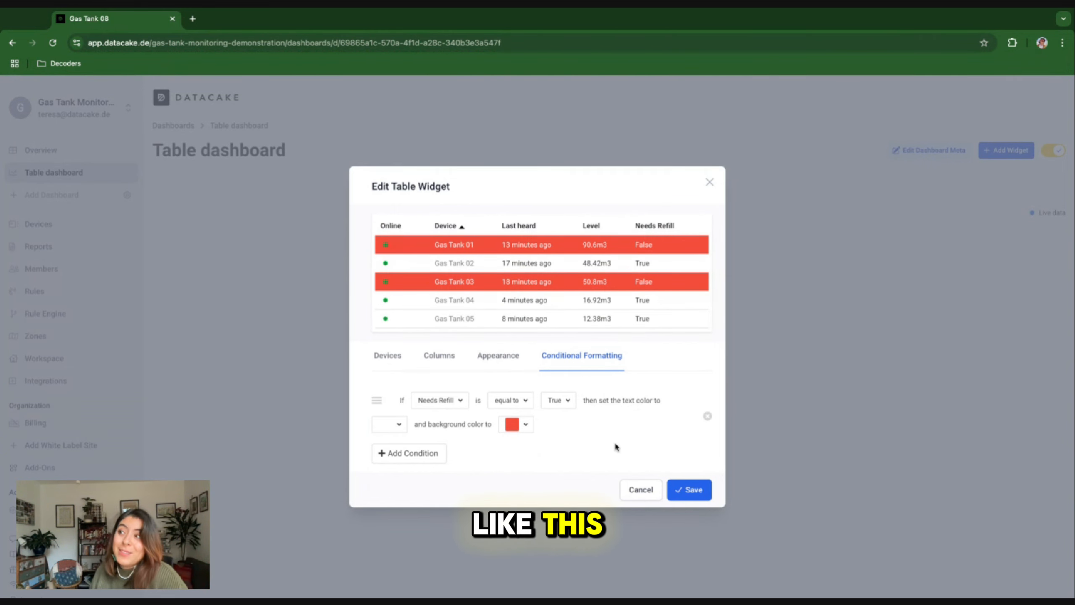
scroll(621, 283, down, 1)
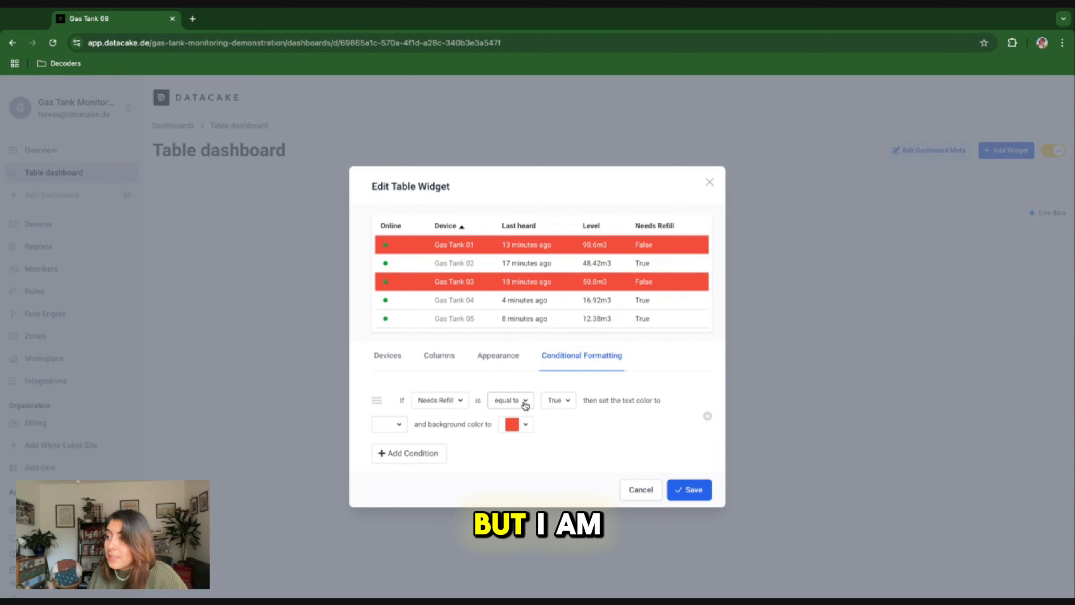
- Reselect the comparison value of the Needs Refill formatting rule, switching it to False and back to True
click(525, 401)
click(567, 401)
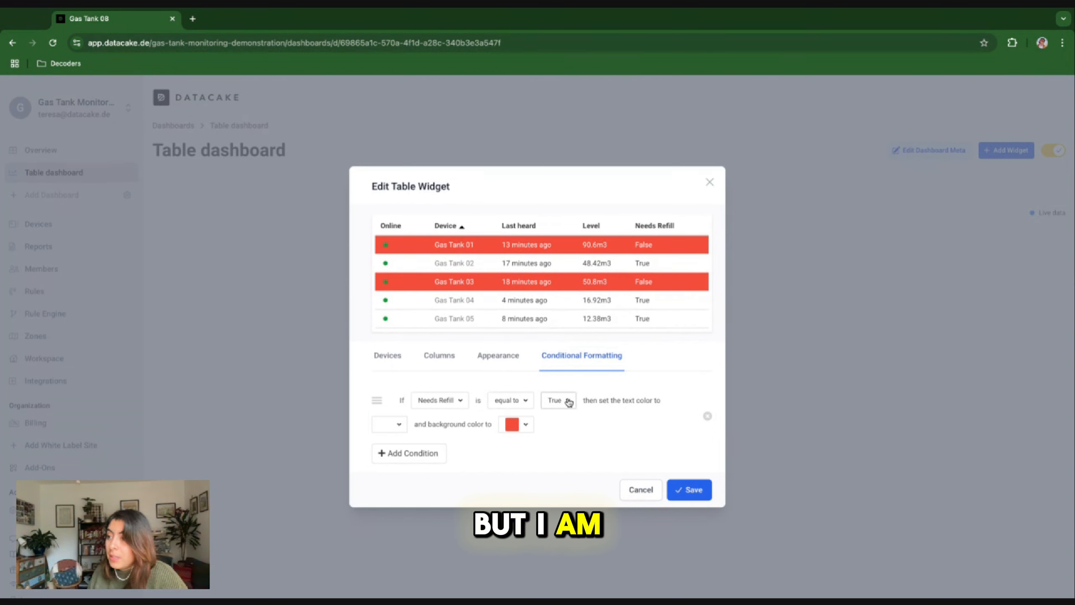
click(568, 400)
click(562, 443)
click(570, 401)
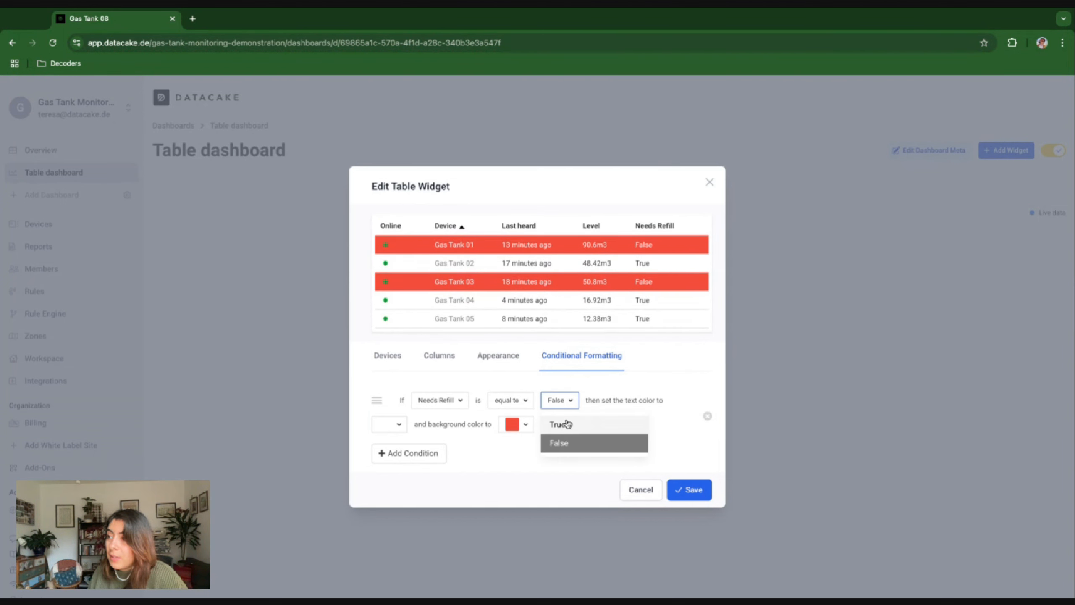
click(568, 426)
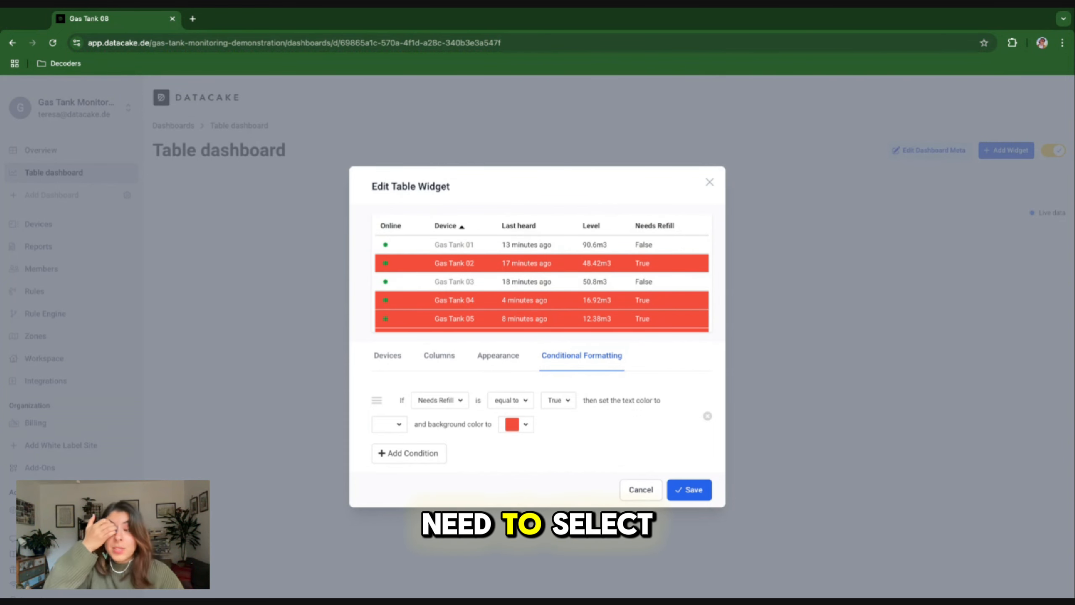
click(565, 401)
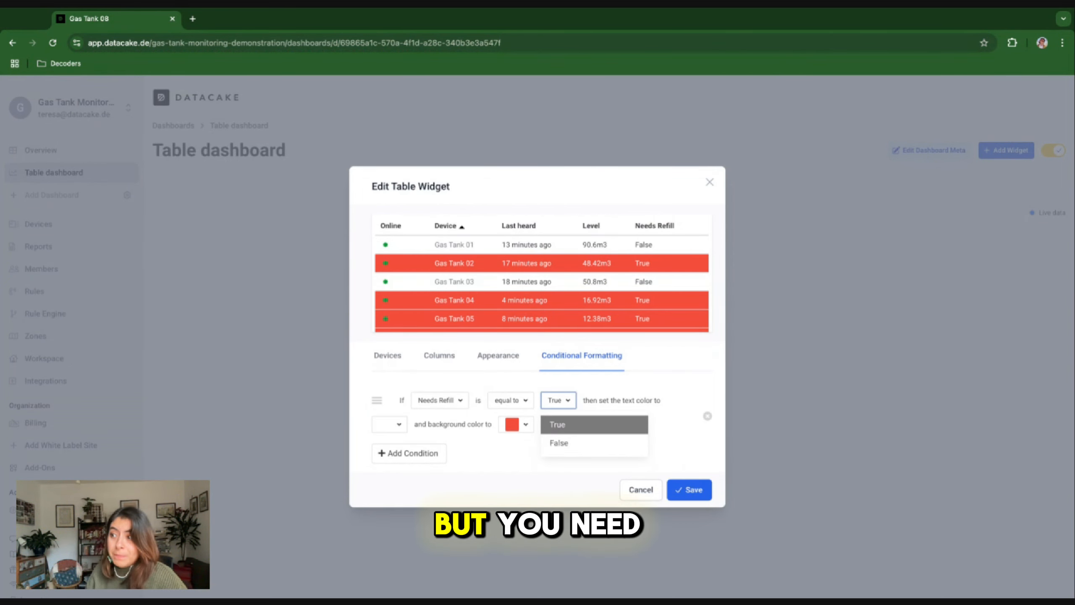
click(569, 426)
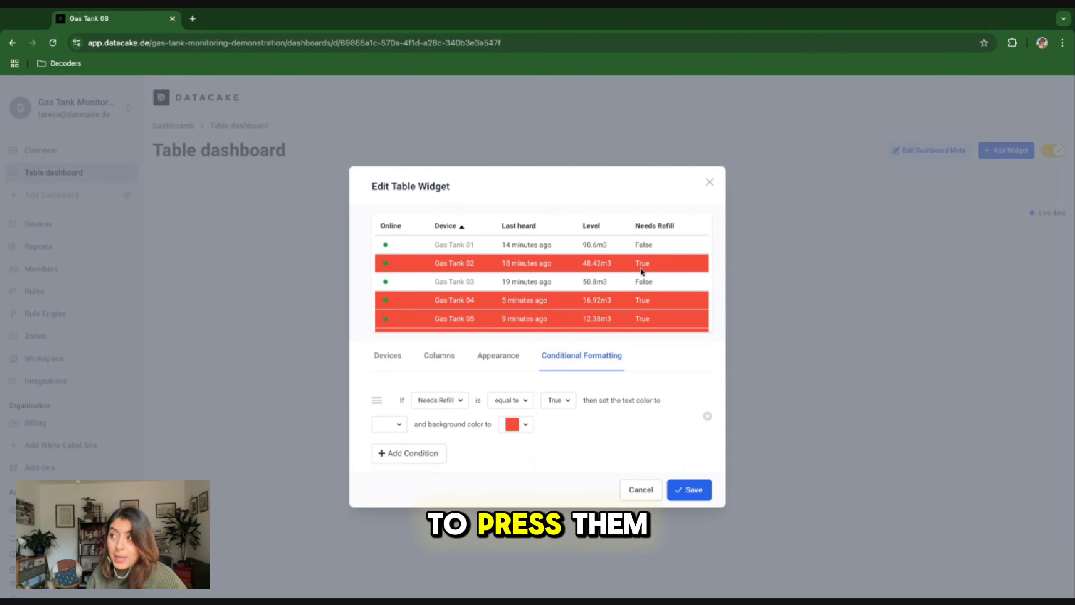
- Check the highlighted rows through the whole table preview and save the table widget
scroll(647, 316, down, 3)
scroll(647, 316, down, 3)
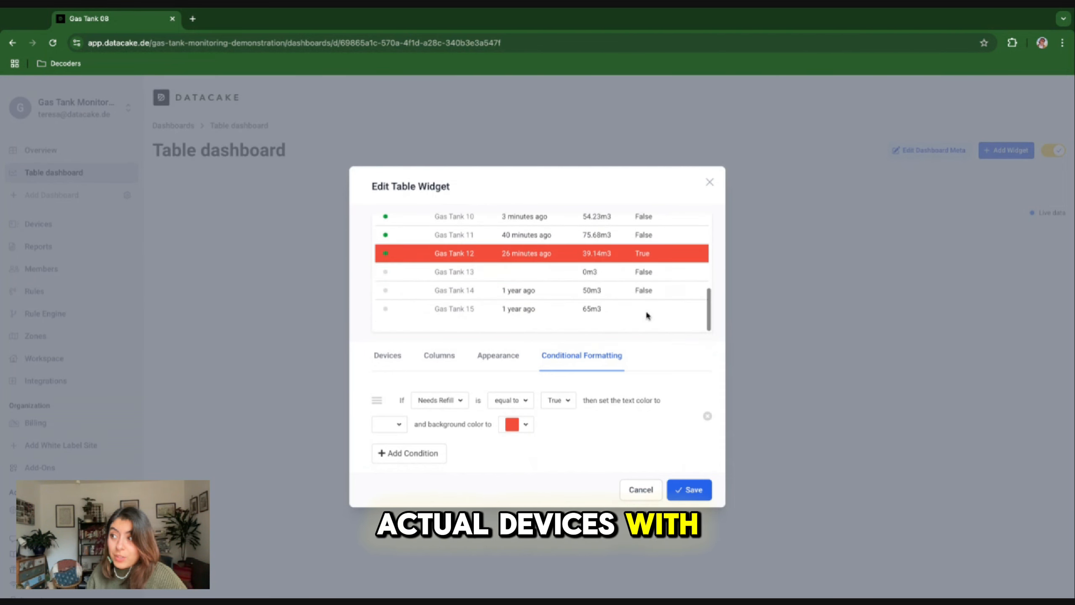
scroll(645, 310, up, 6)
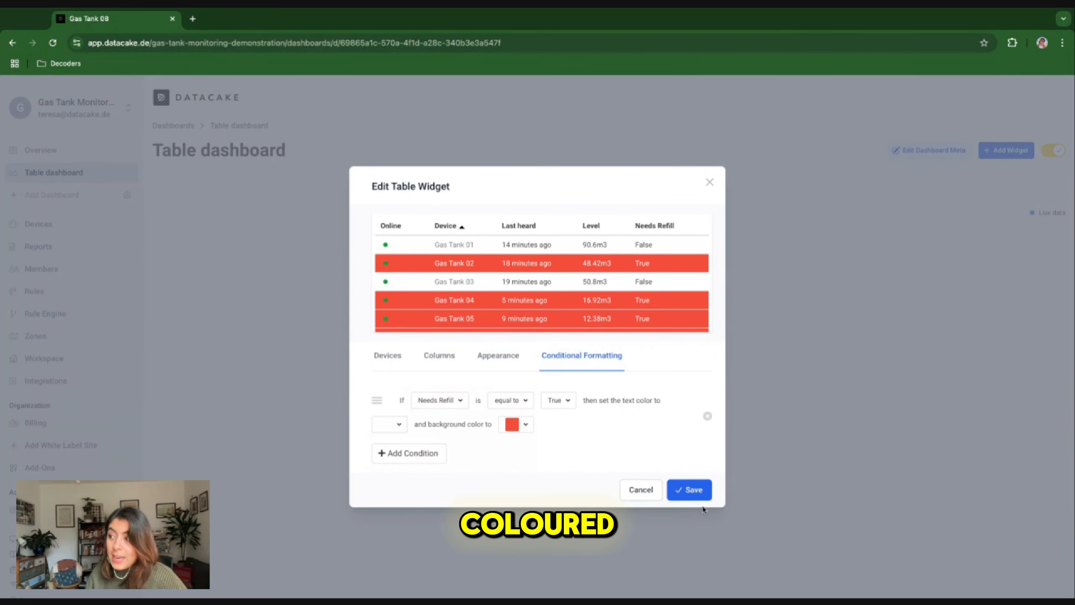
click(697, 492)
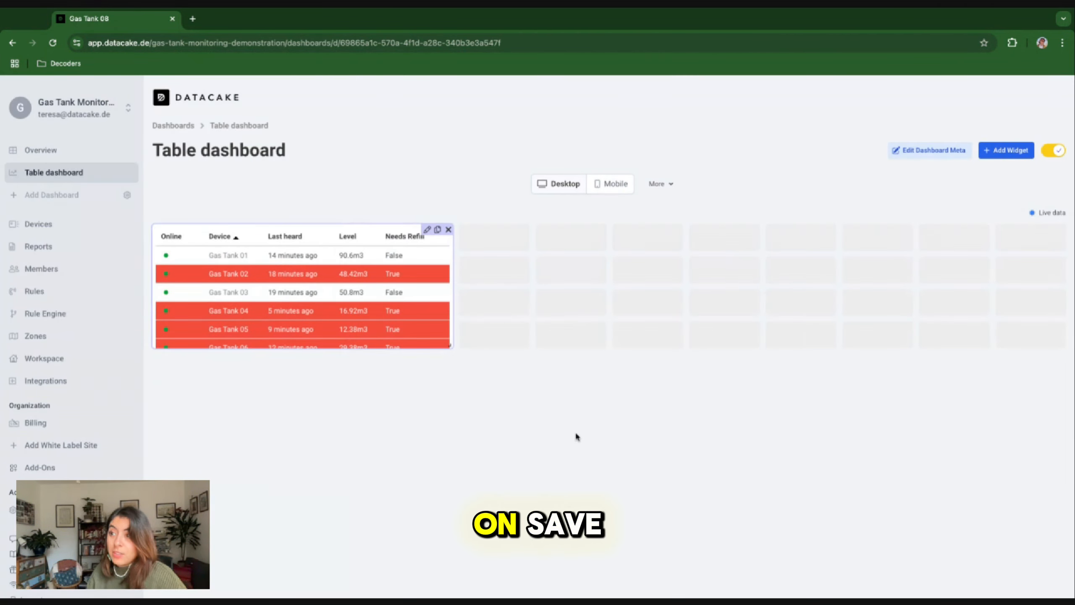
- Enlarge the table widget to the full dashboard width and tall enough for all devices, and save the dashboard by leaving edit mode
drag(449, 347, 1063, 542)
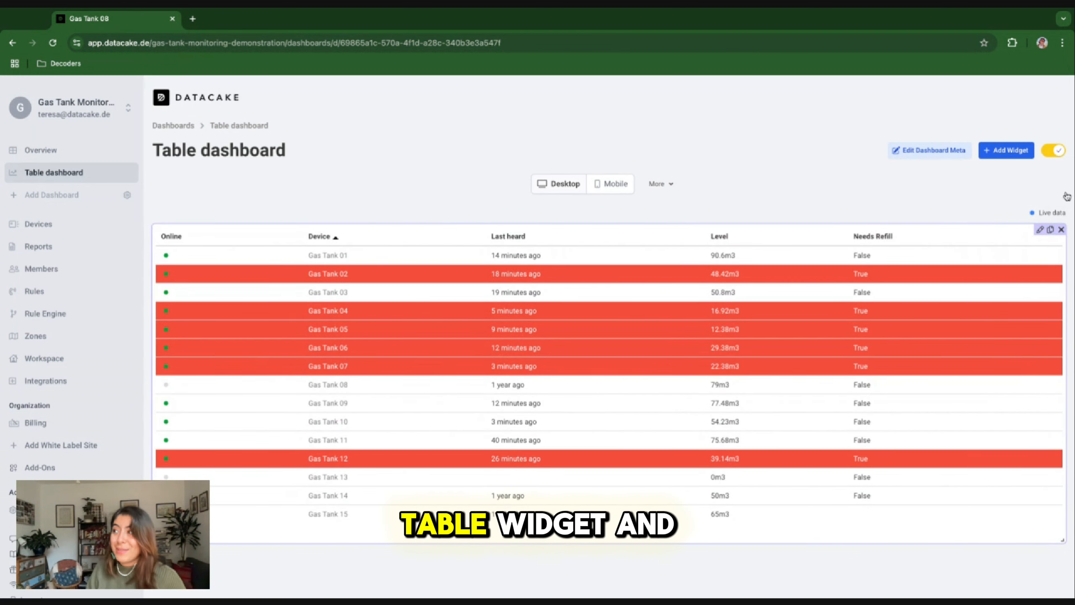
click(1054, 151)
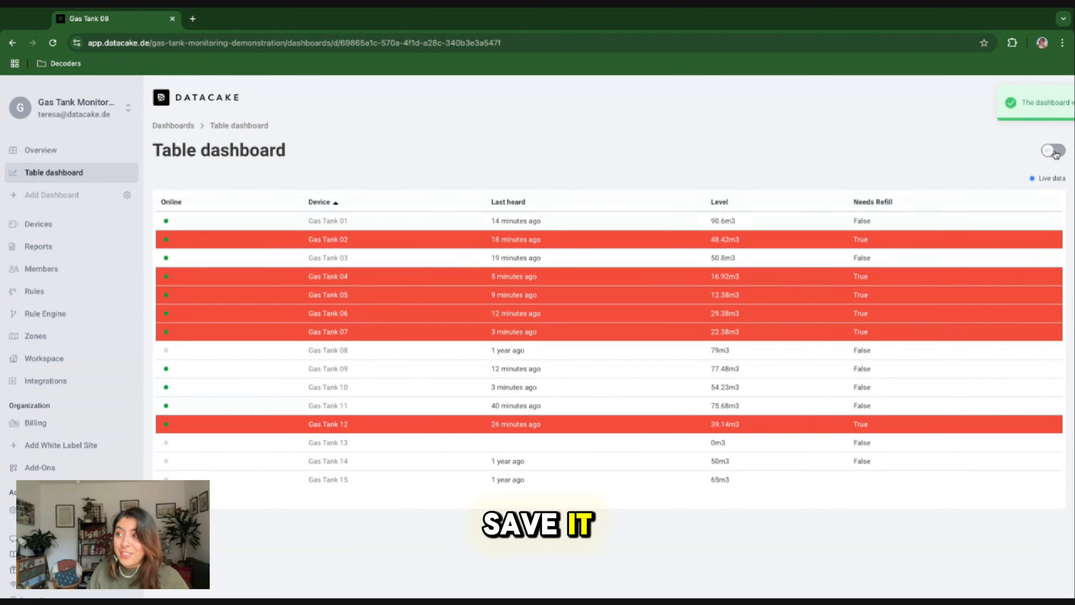